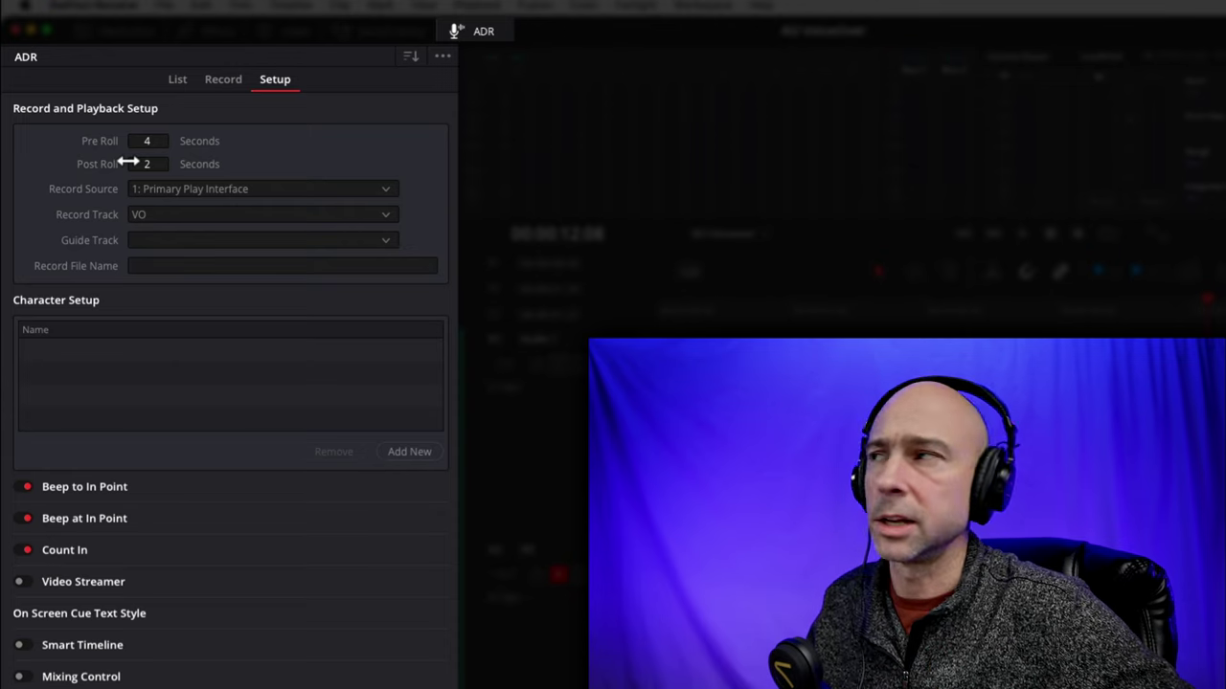
Check the available ADR record sources and guide tracks, and choose VO as the record track
click(271, 82)
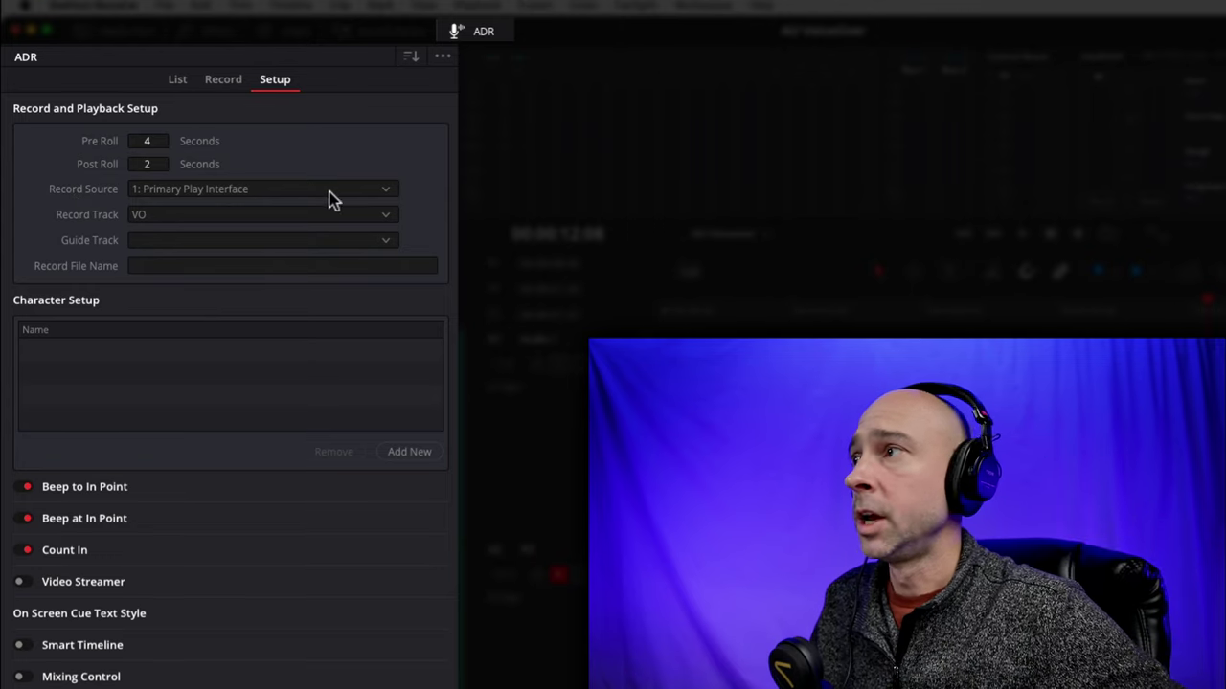
click(385, 191)
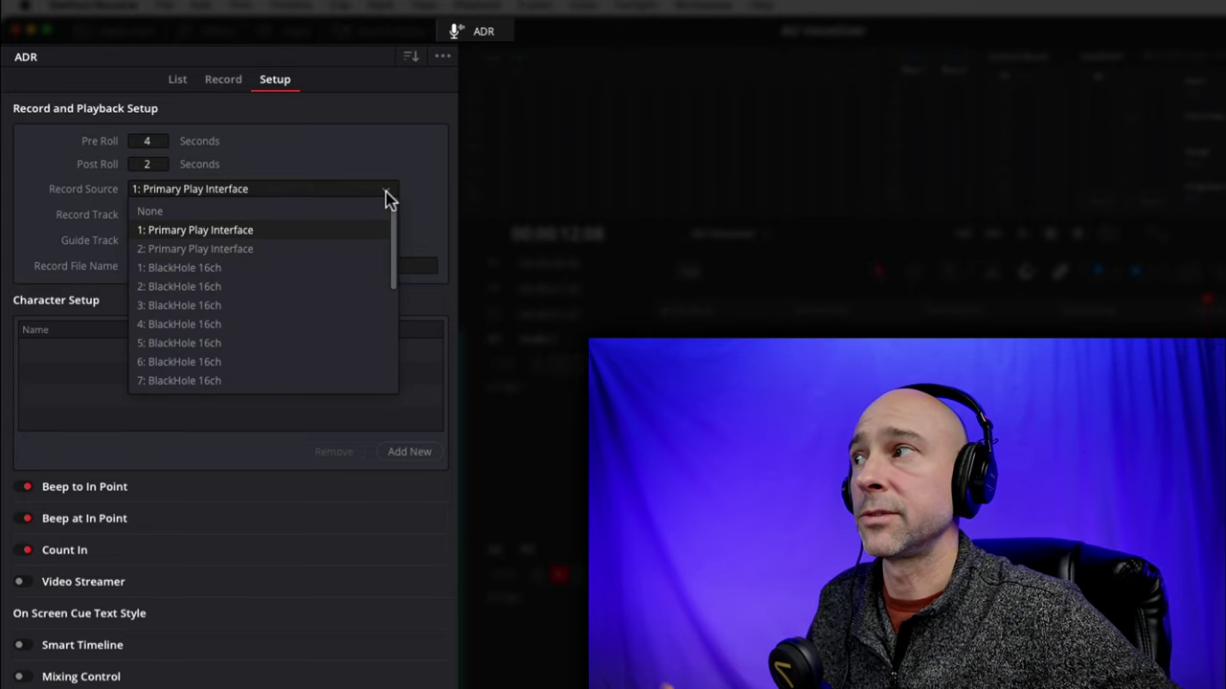
click(387, 196)
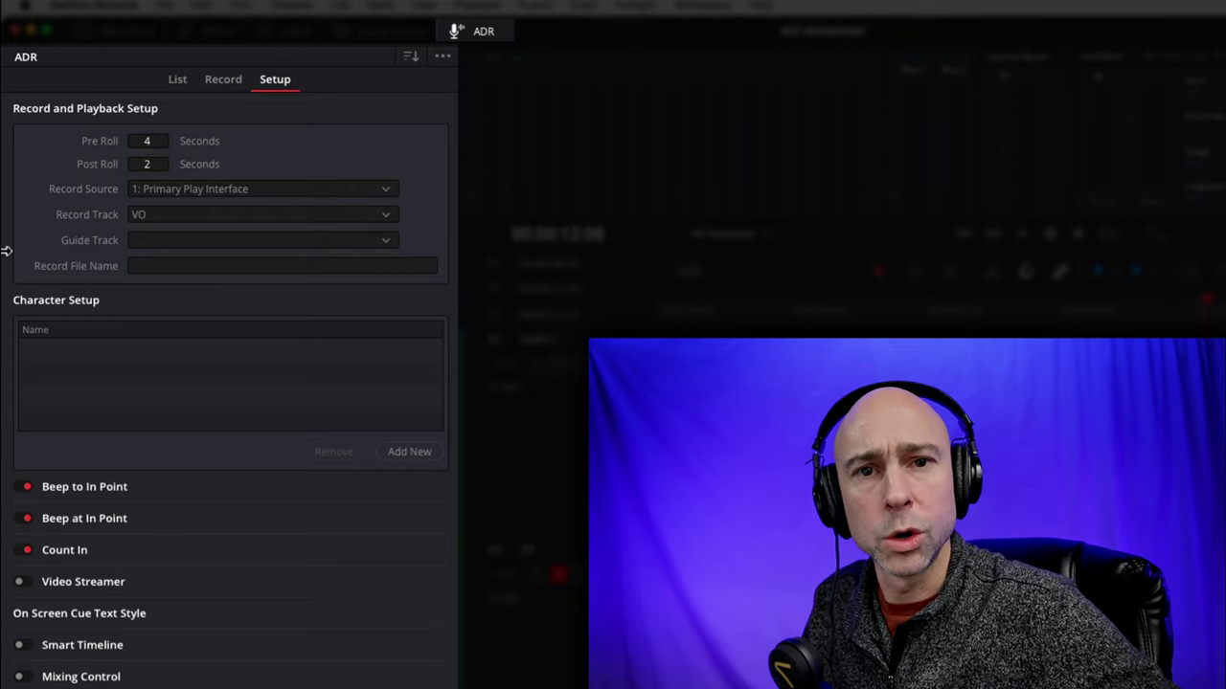
click(156, 217)
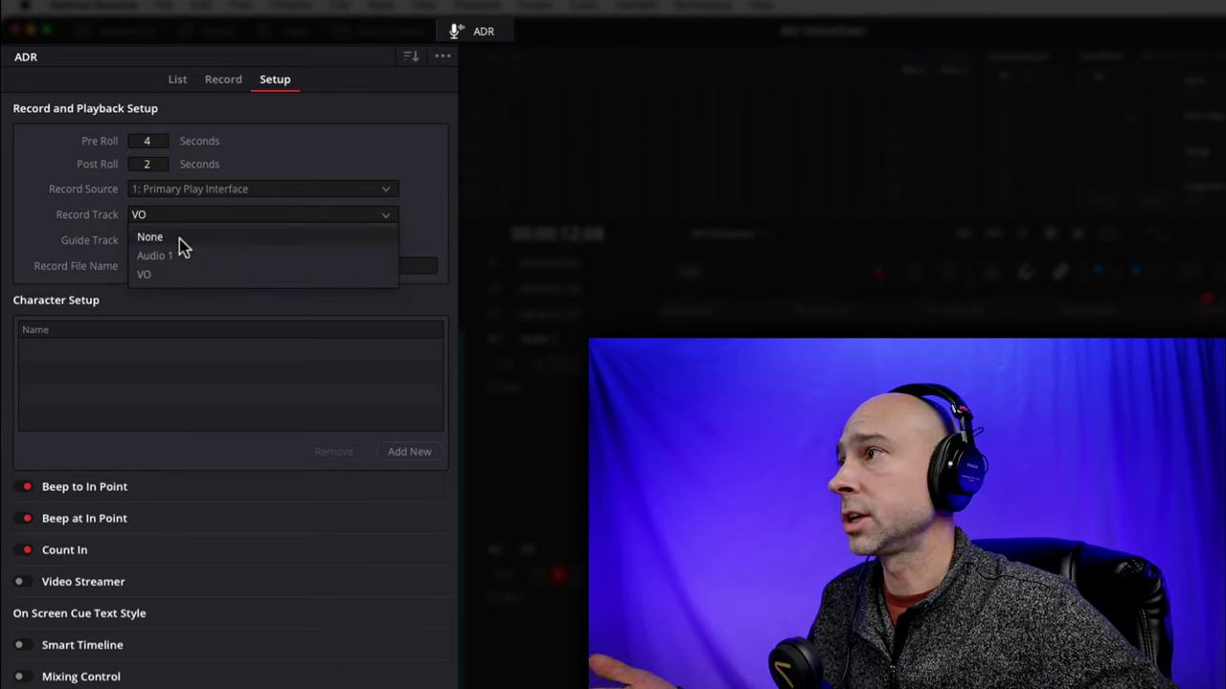
click(171, 277)
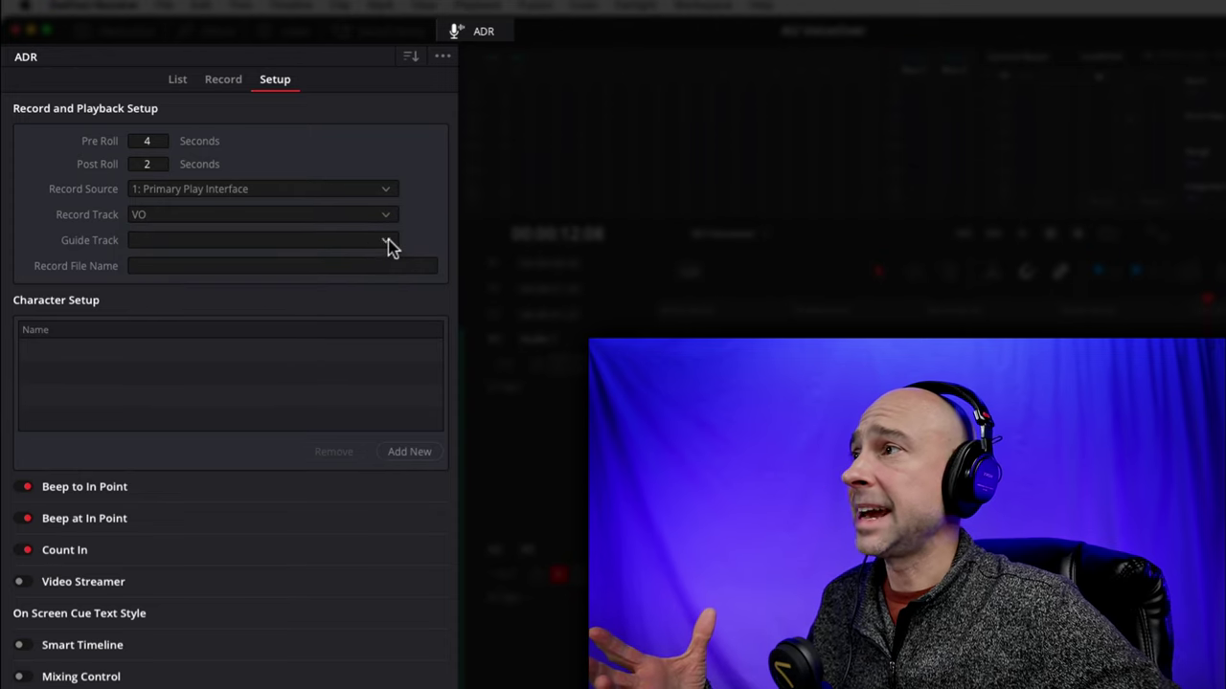
click(389, 242)
click(390, 244)
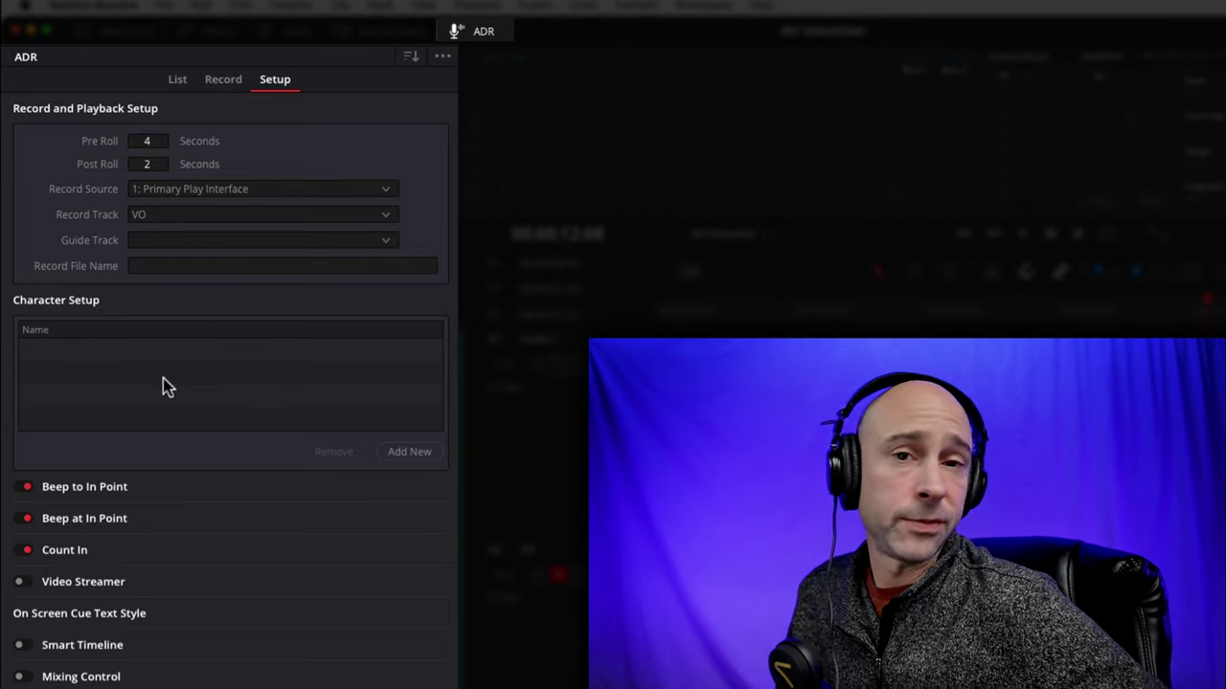
Add a new character to the ADR character setup and enter the speaker's first name
click(413, 452)
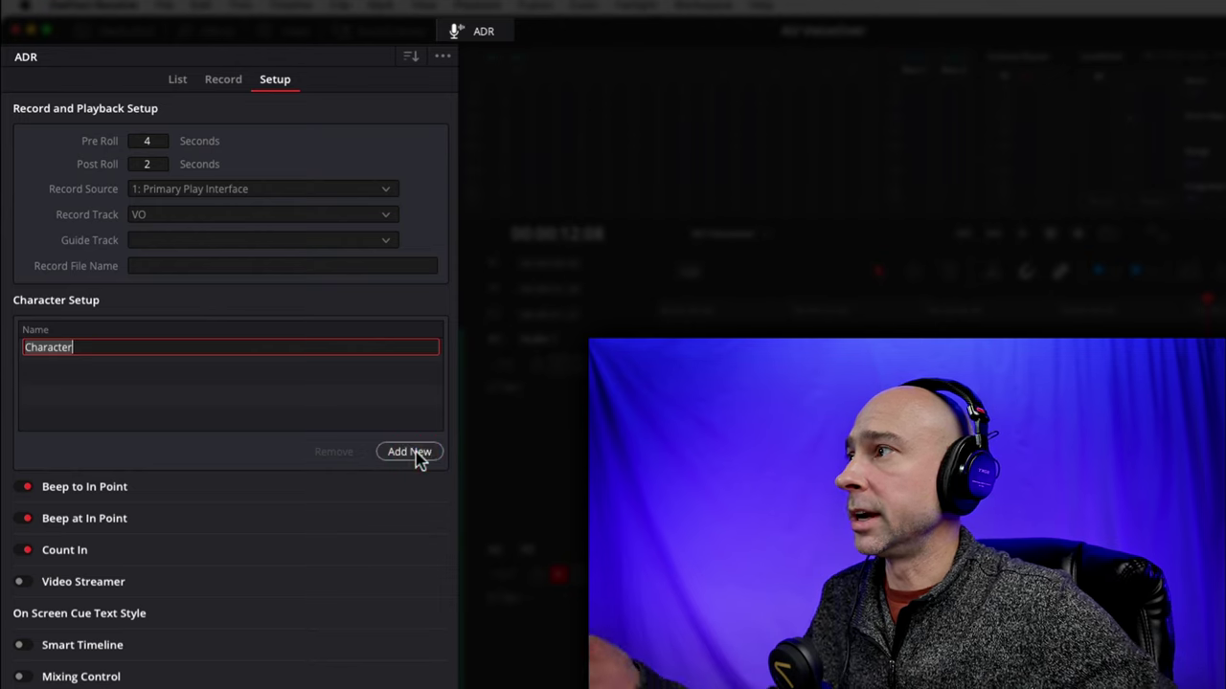
text(Jay)
key(Return)
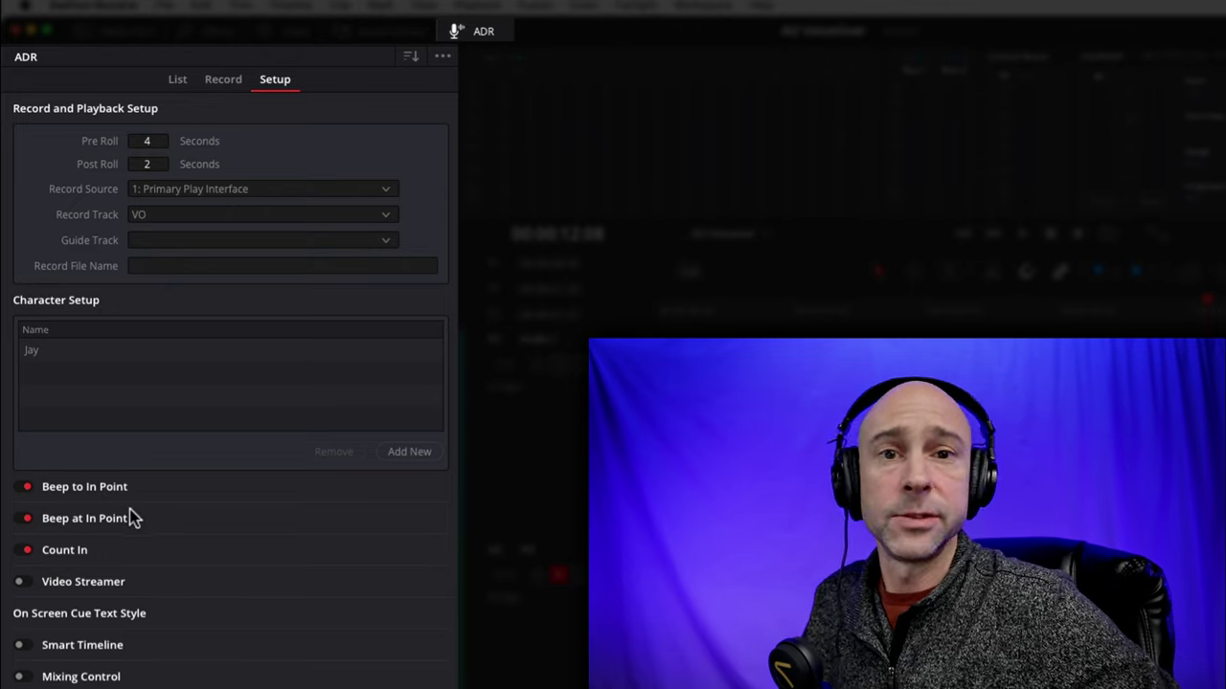
Inspect the Beep to In Point settings and turn that option off
click(90, 424)
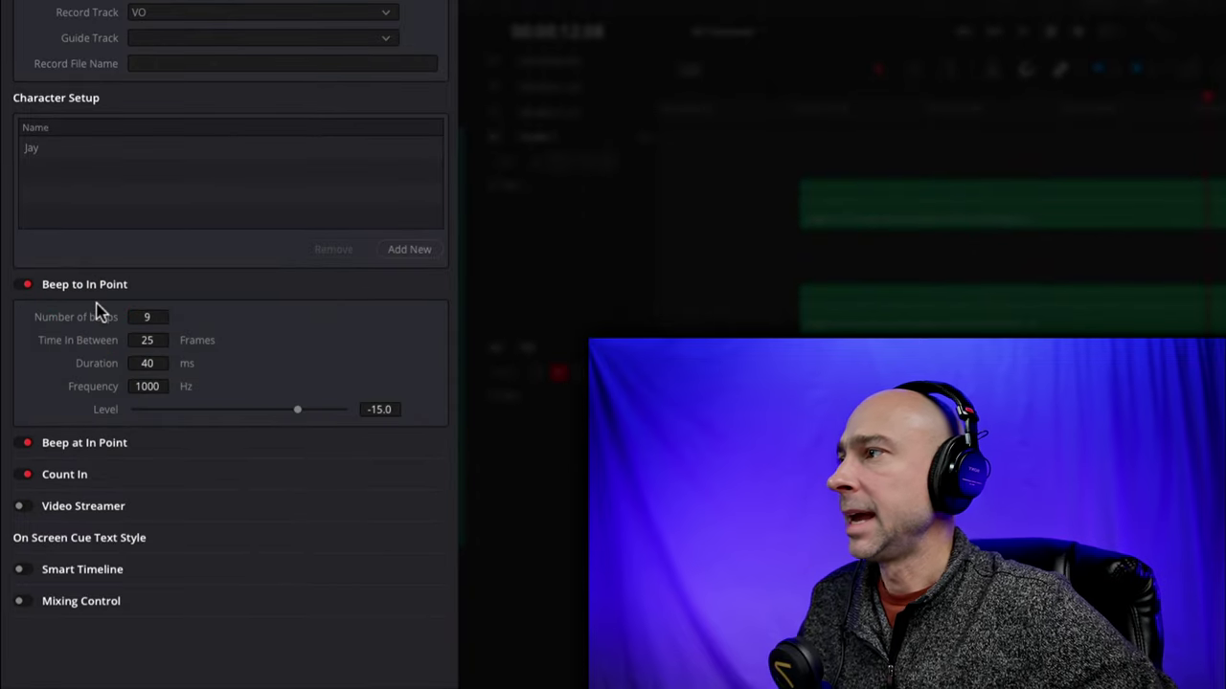
click(59, 289)
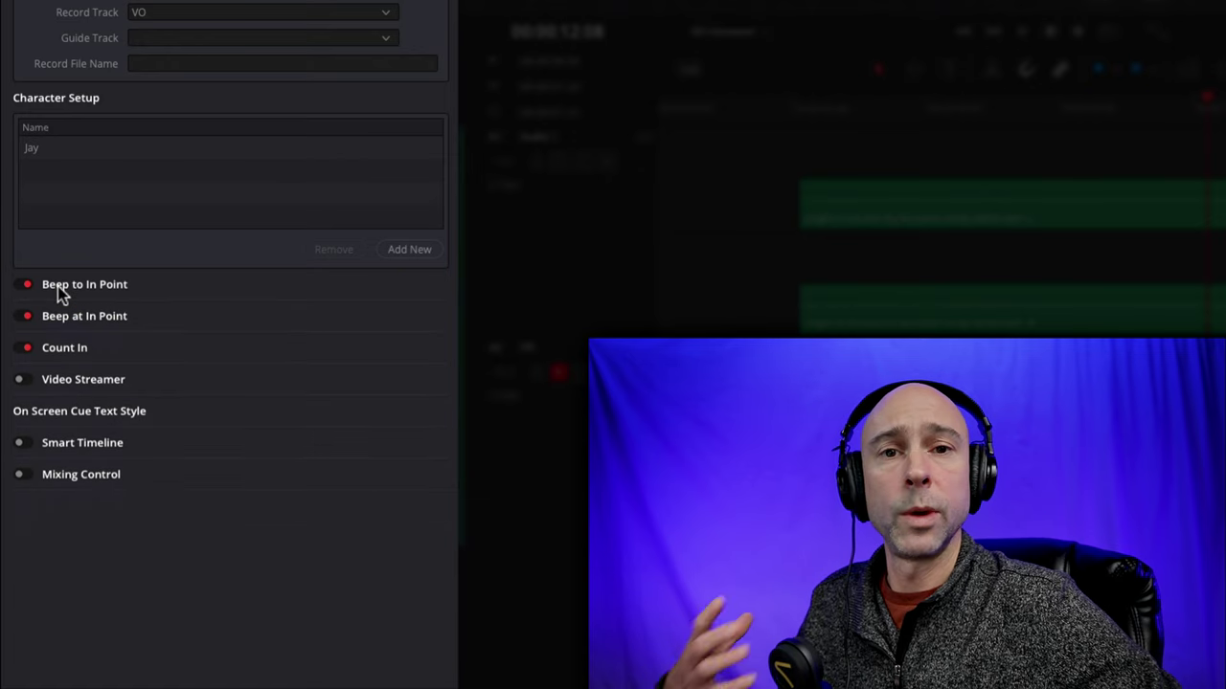
click(27, 284)
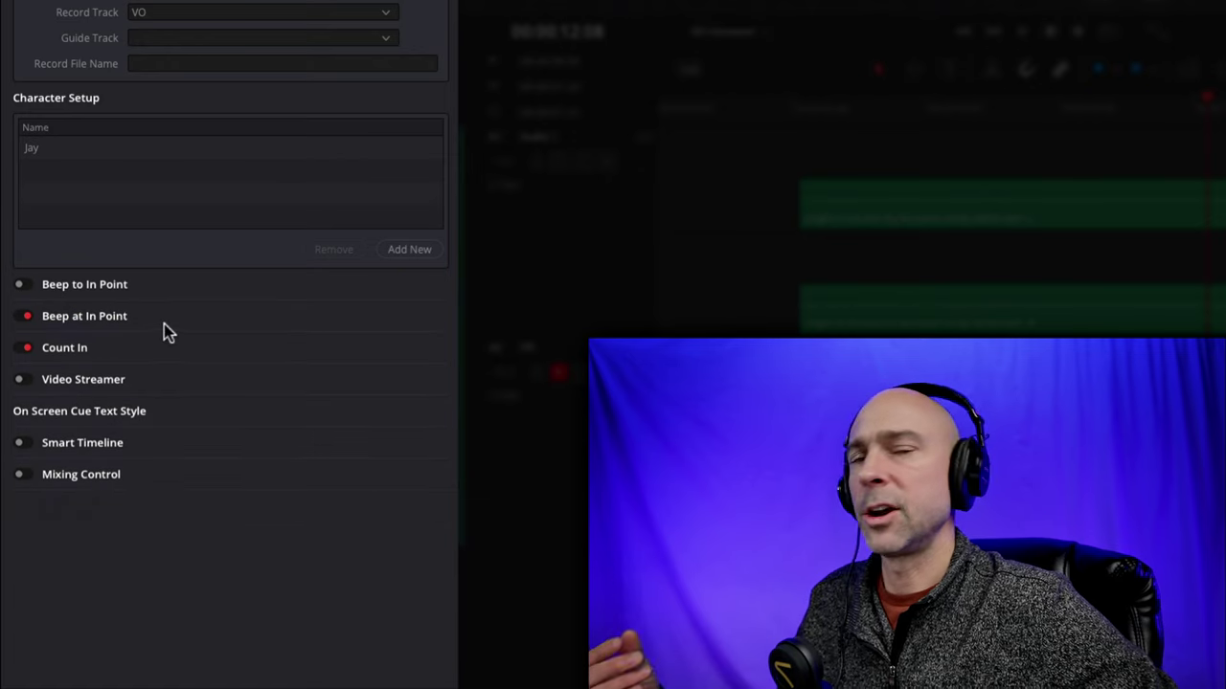
Look over the Beep at In Point and Count In settings, and turn on Video Streamer
click(76, 325)
click(73, 320)
click(61, 351)
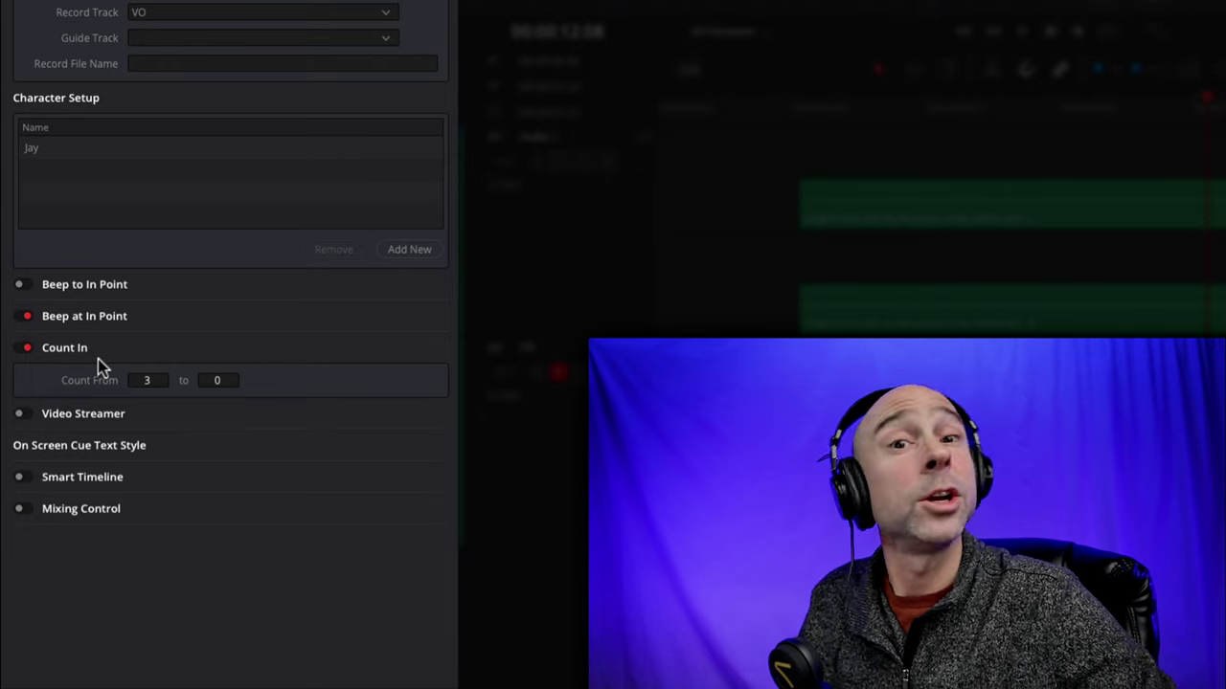
click(77, 351)
click(80, 381)
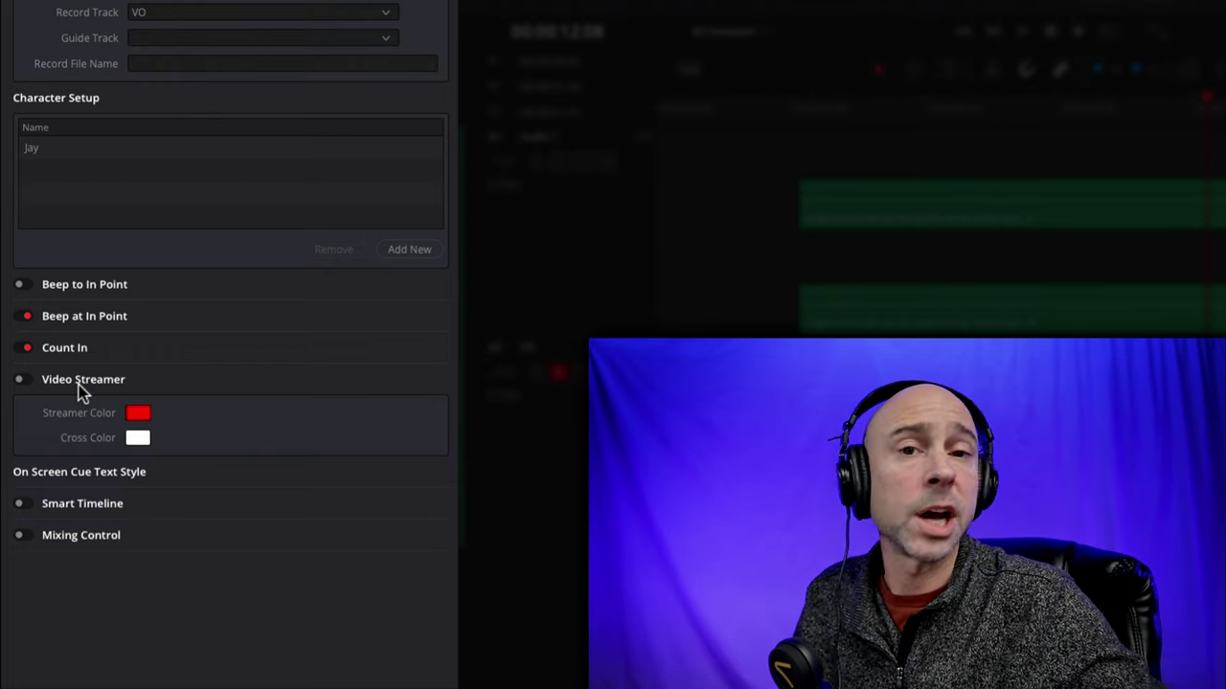
click(23, 382)
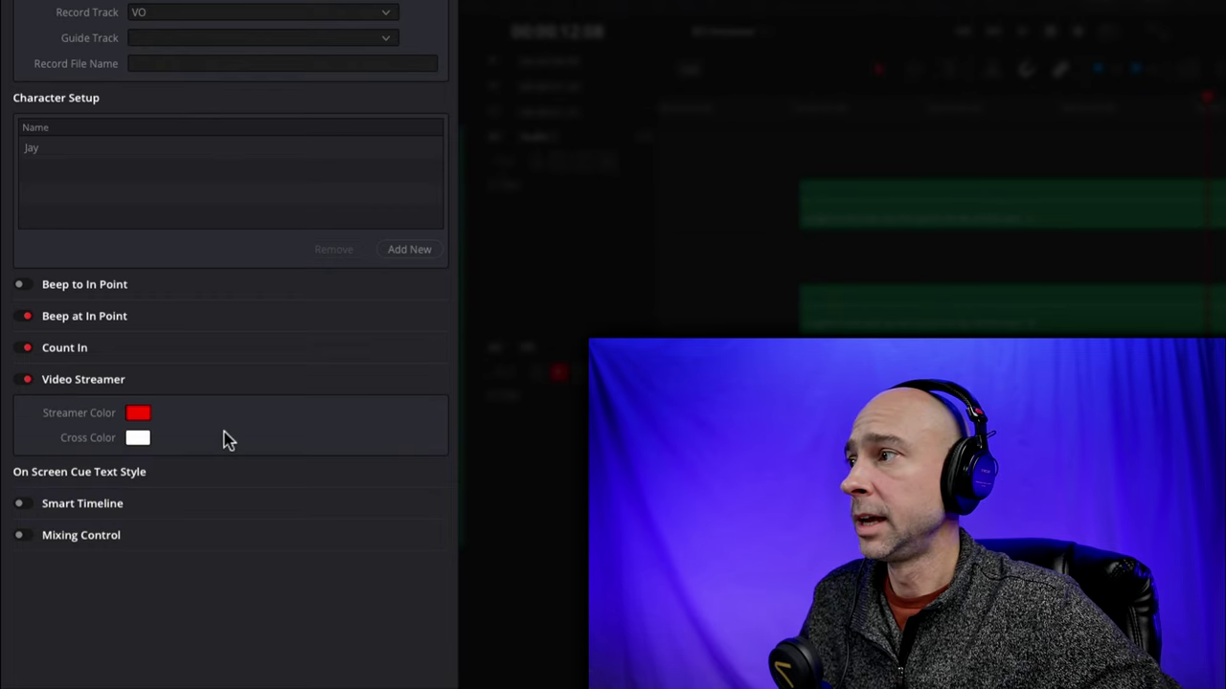
Examine the On Screen Cue Text Style, Smart Timeline and Mixing Control settings for ADR
click(106, 475)
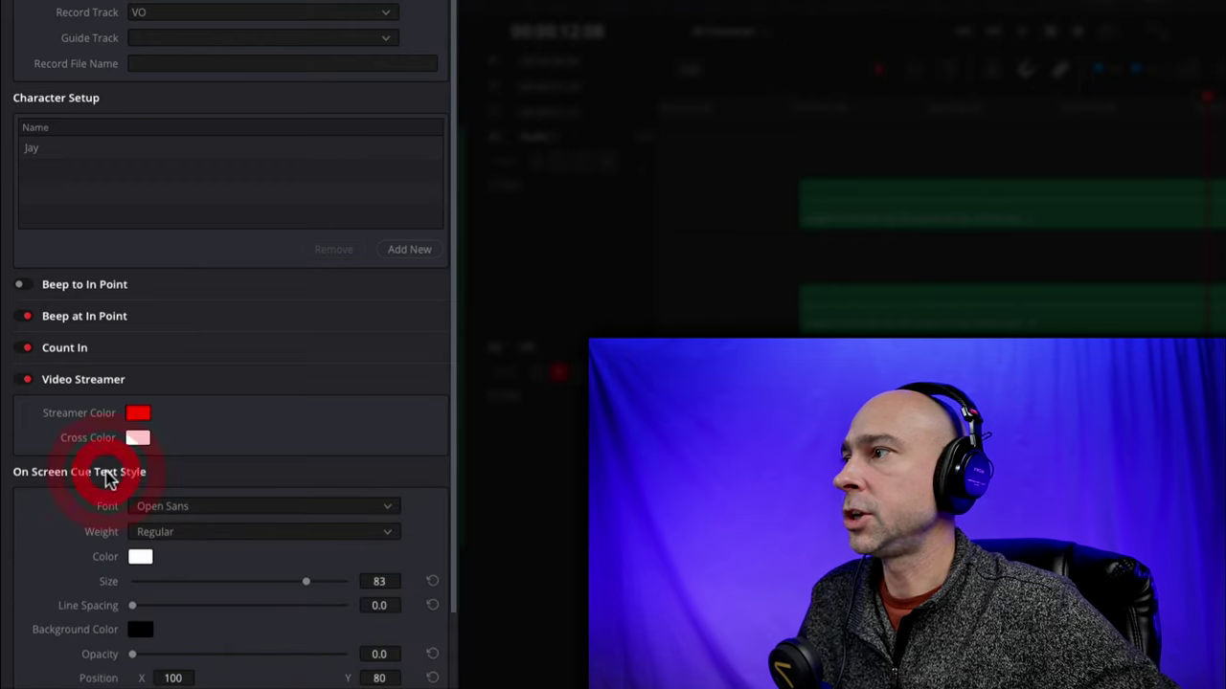
scroll(108, 476, down, 3)
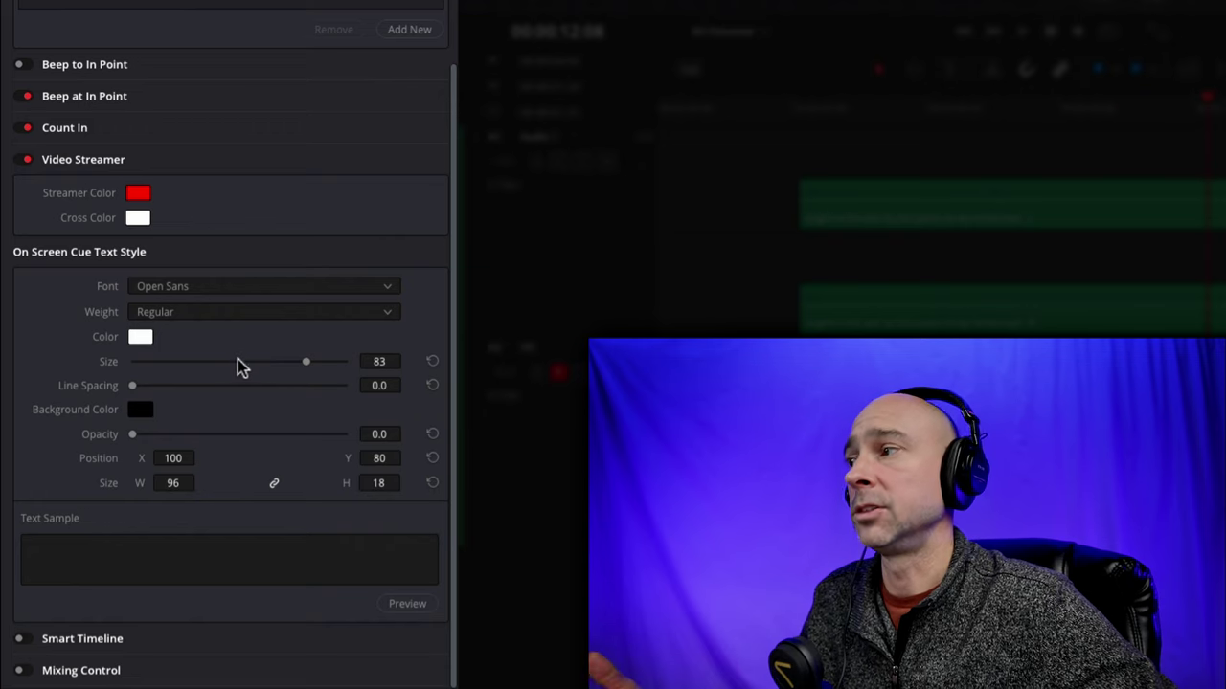
click(252, 553)
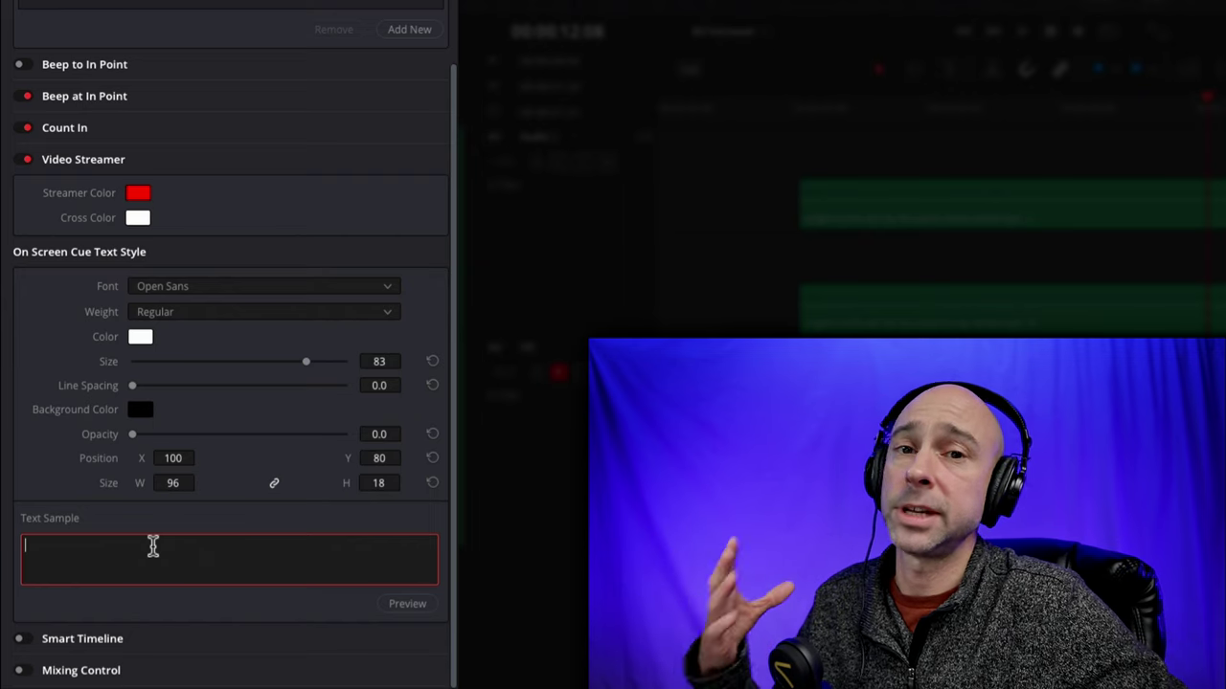
click(79, 252)
click(85, 380)
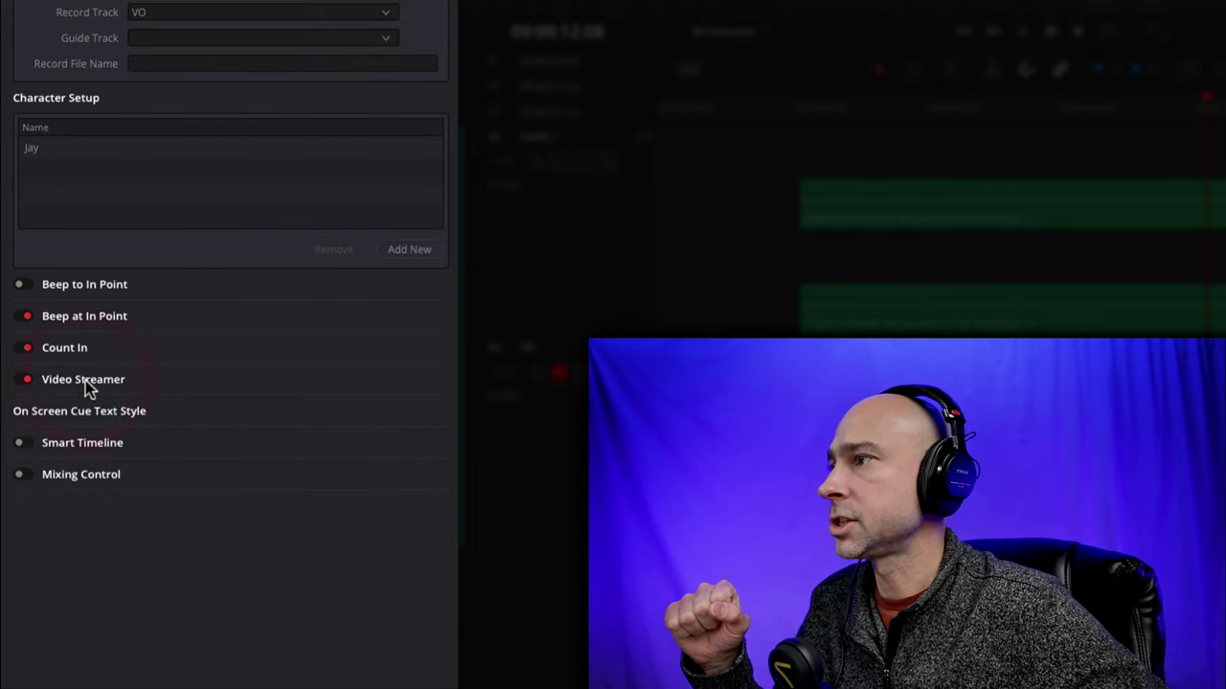
click(84, 443)
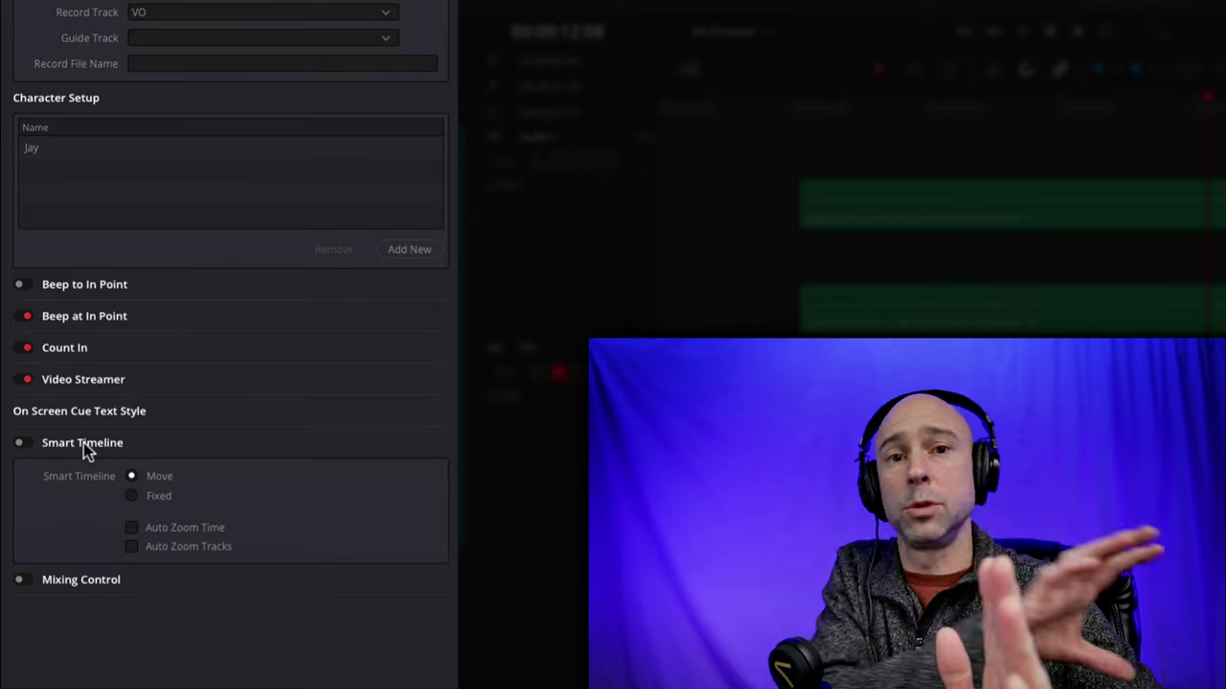
click(77, 448)
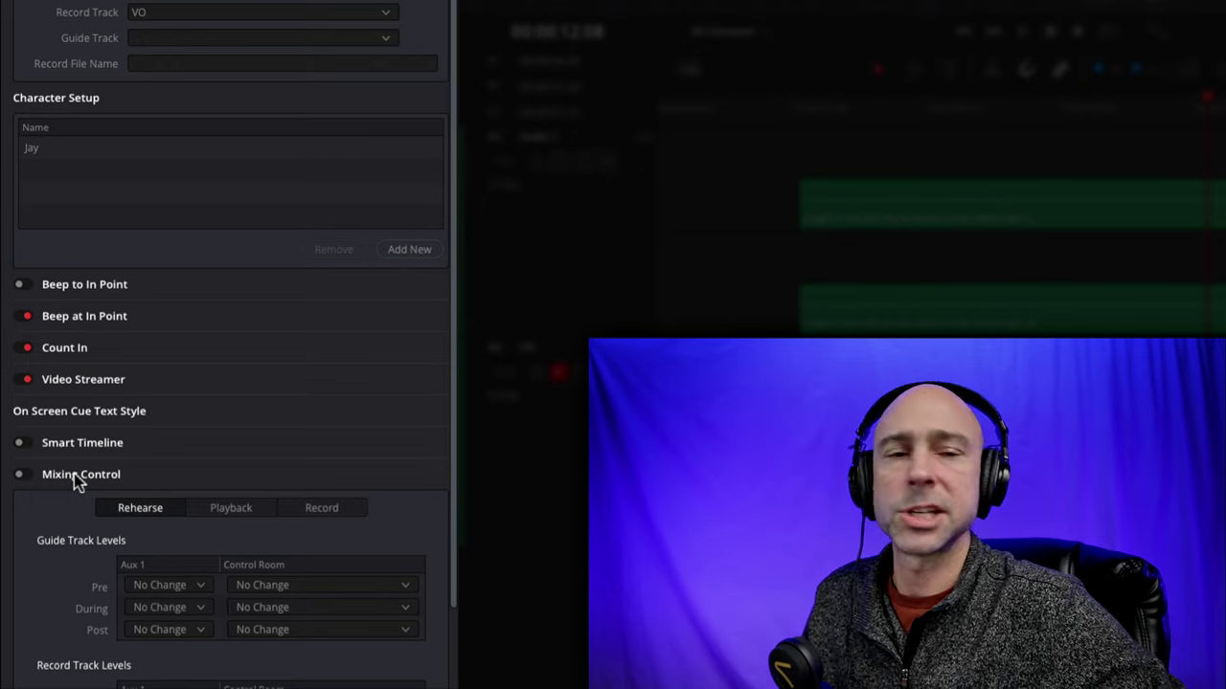
click(74, 477)
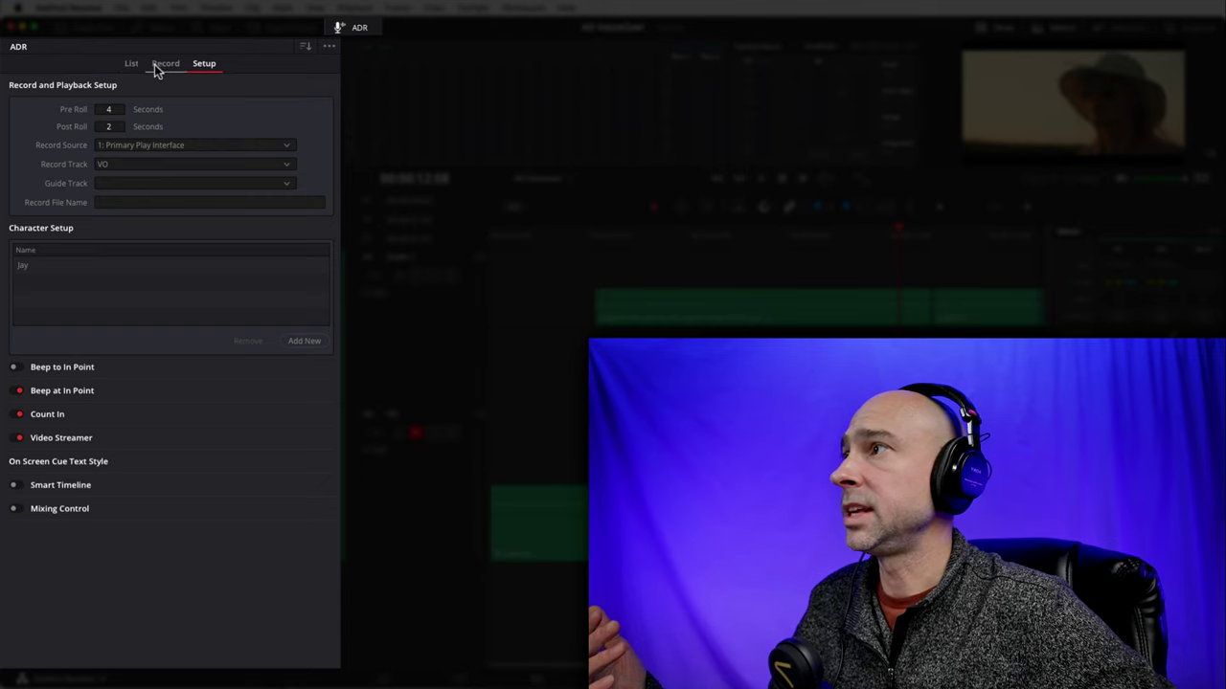
Mark in at 00:00:04:16 and out at 00:00:08:20 around the second VO clip, and clear both points
click(145, 68)
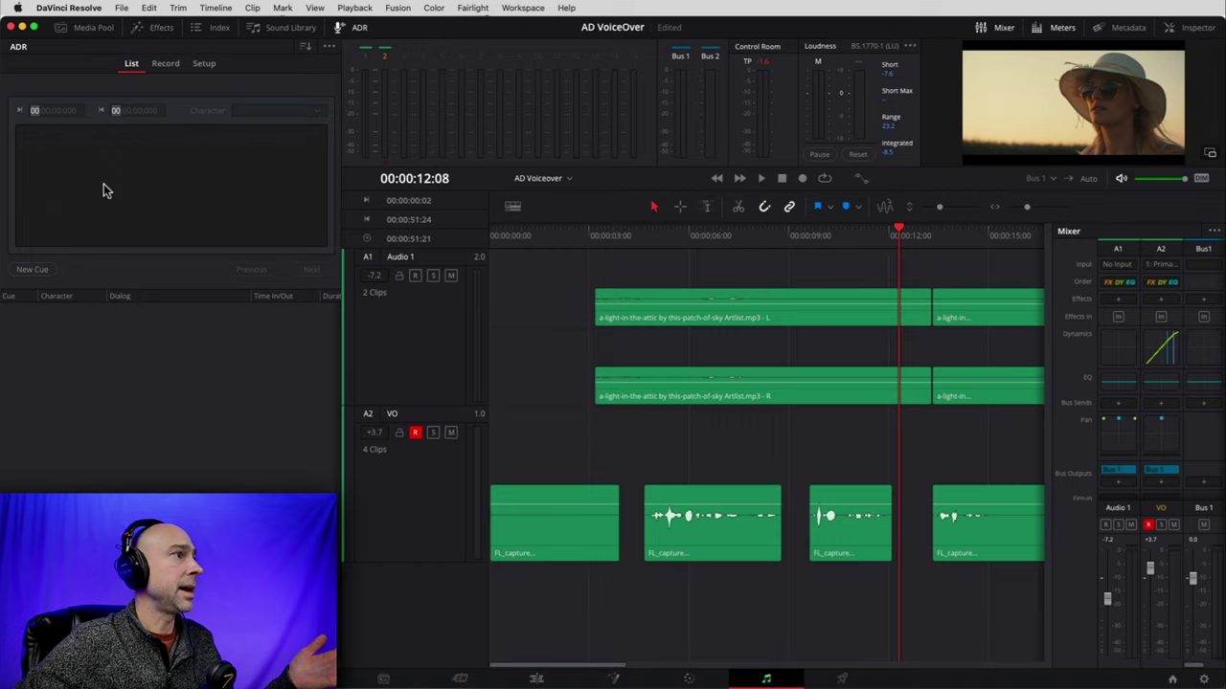
click(642, 238)
click(695, 533)
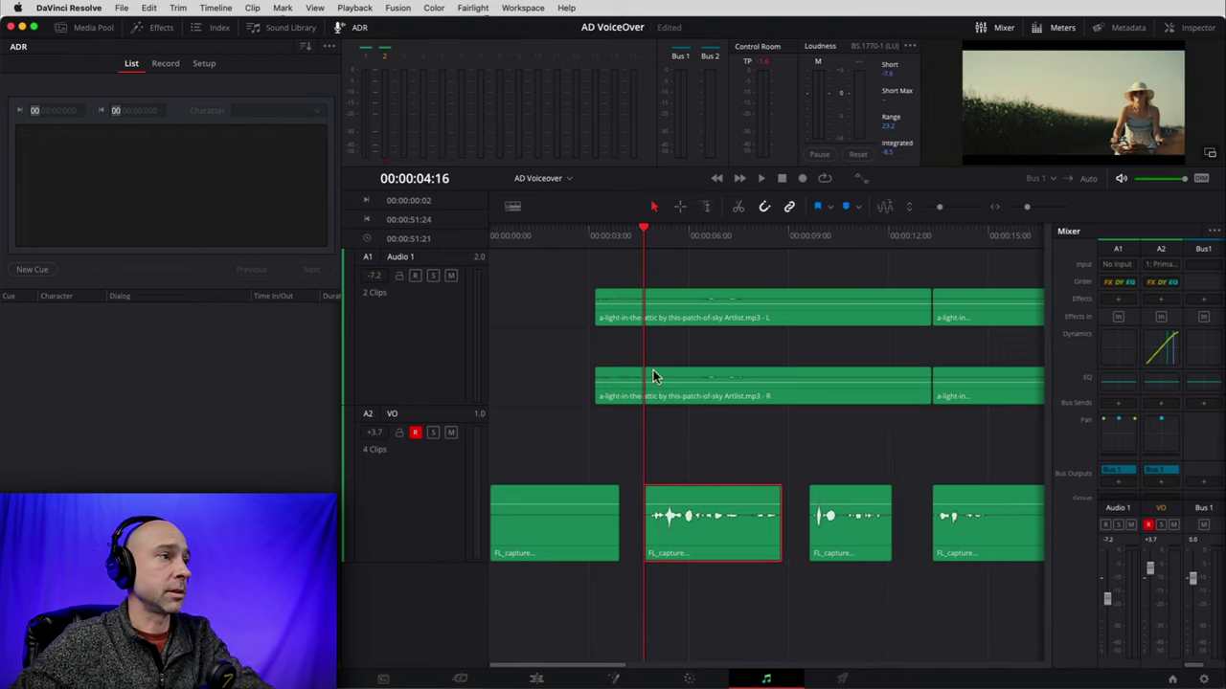
key(i)
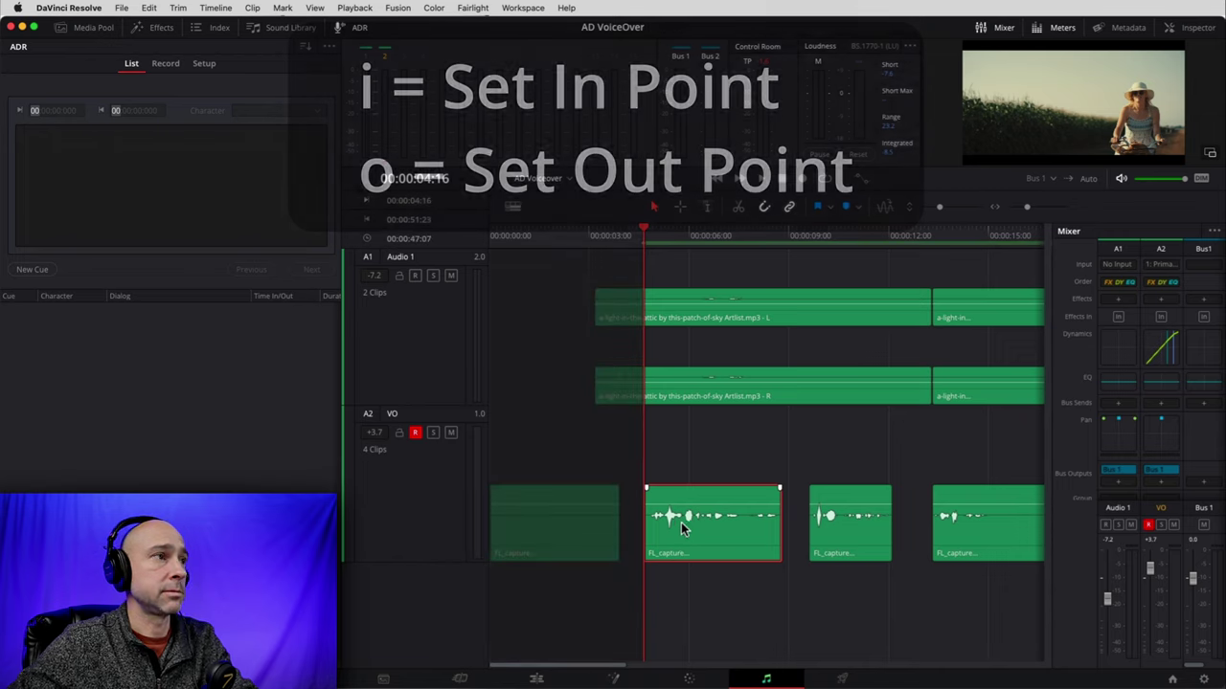
click(782, 237)
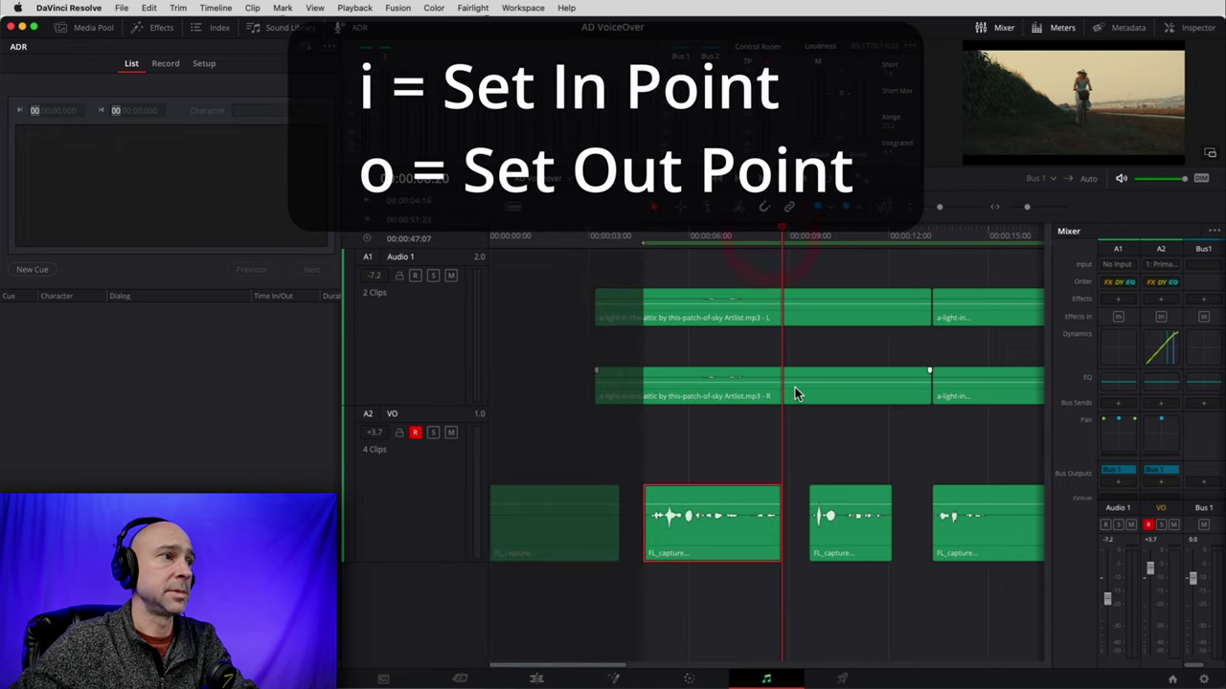
key(o)
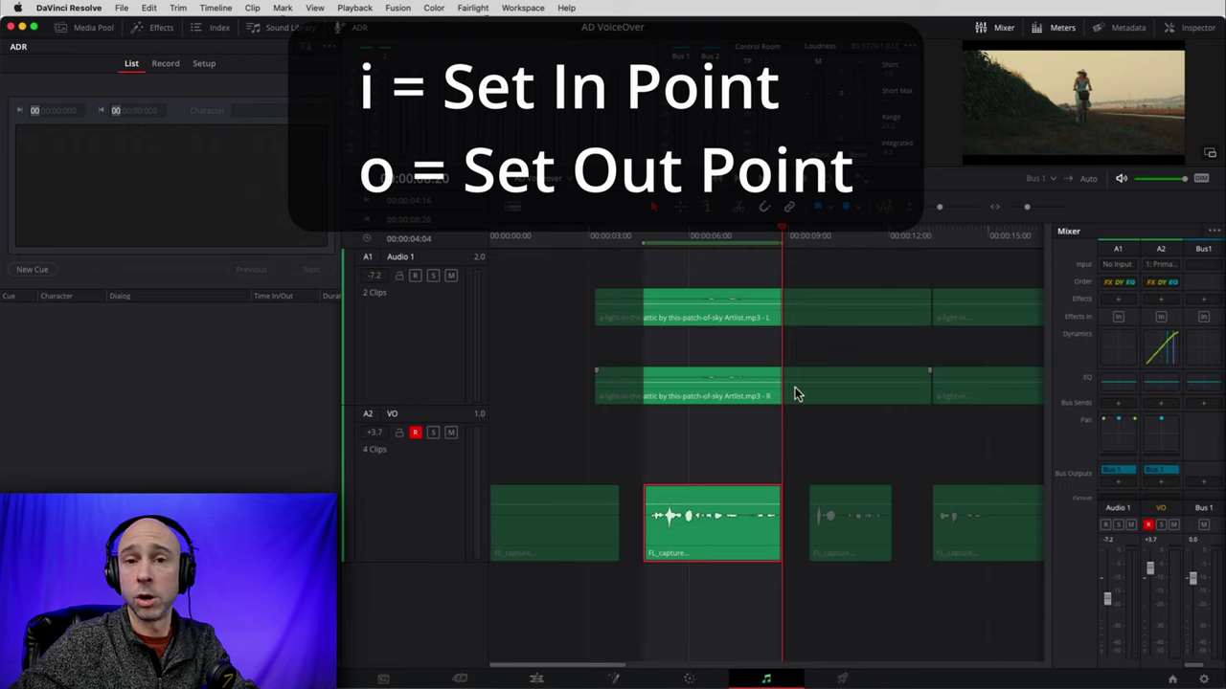
click(283, 8)
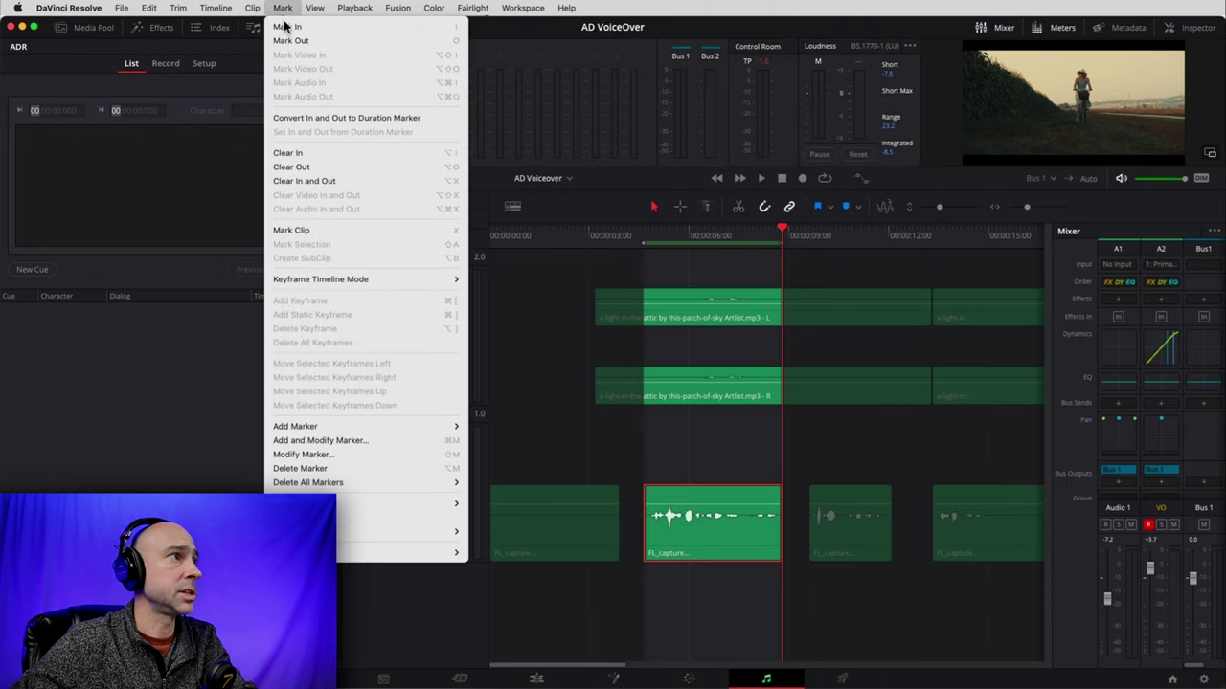
click(307, 181)
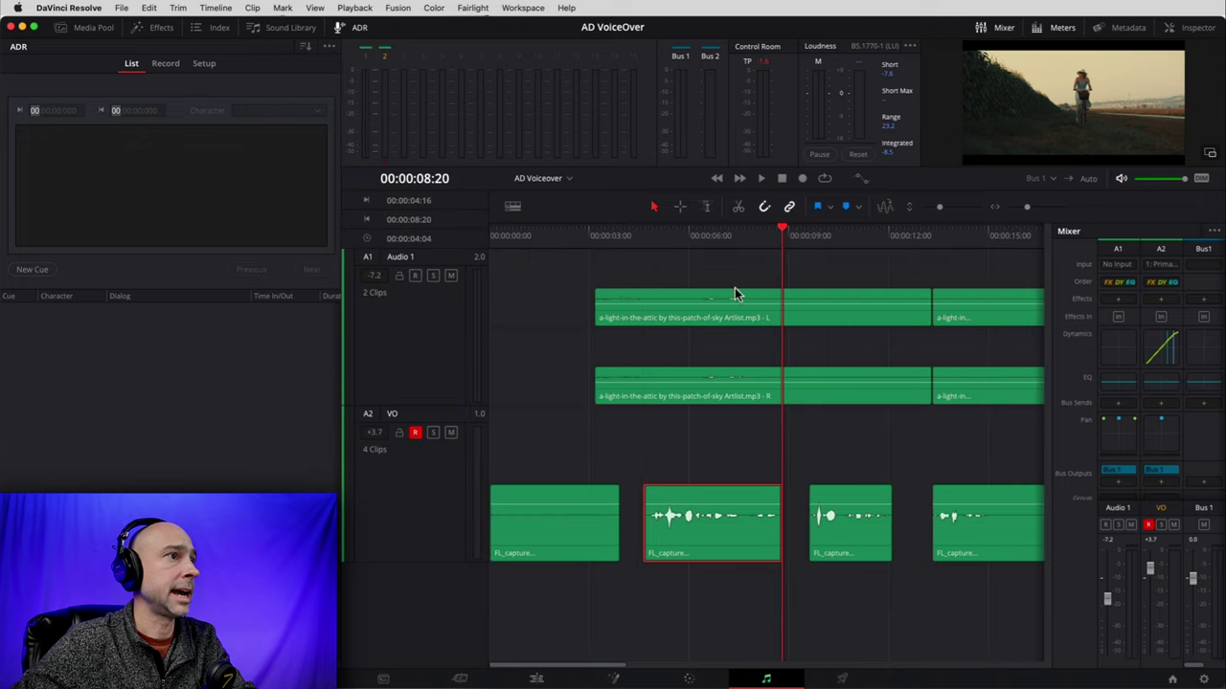
Mark the second VO clip's range using Range Selection Mode and create a new ADR cue from it
click(679, 208)
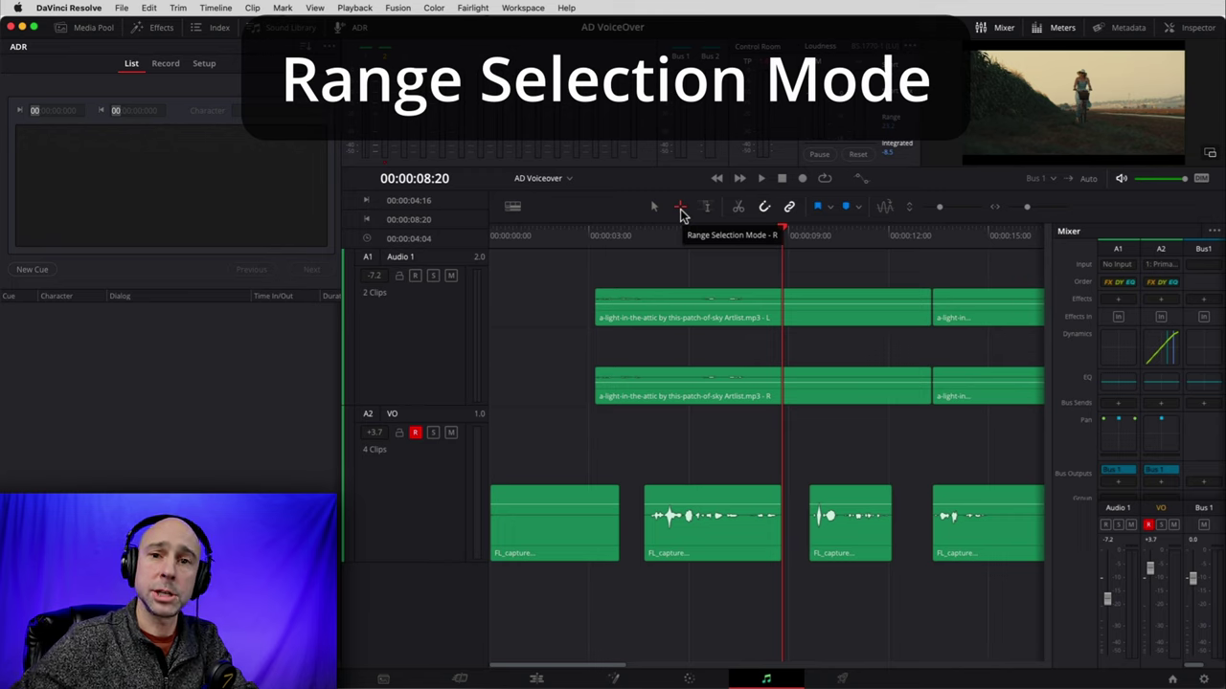
click(691, 534)
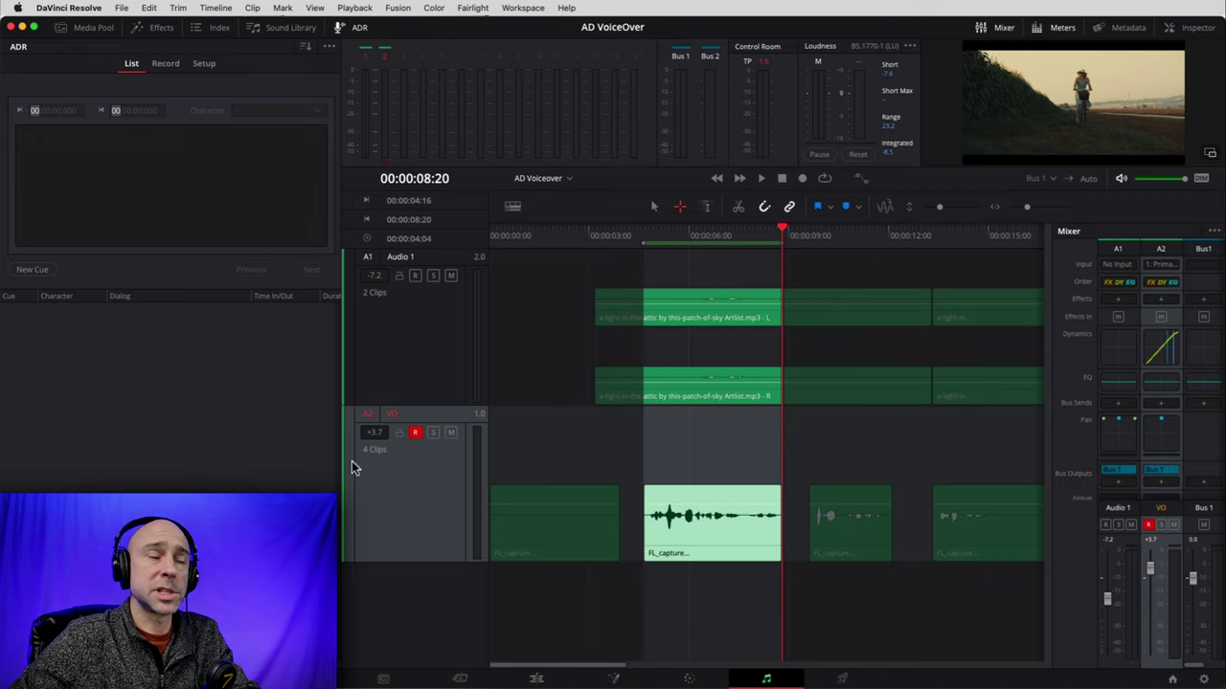
click(131, 69)
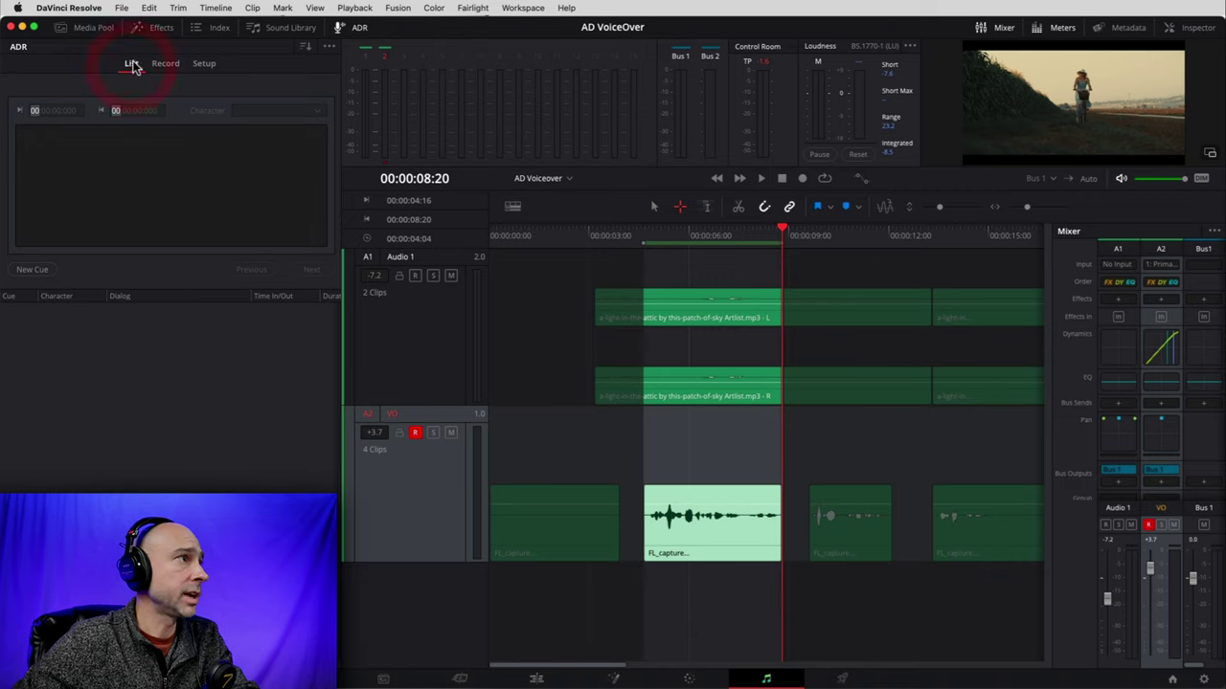
click(35, 271)
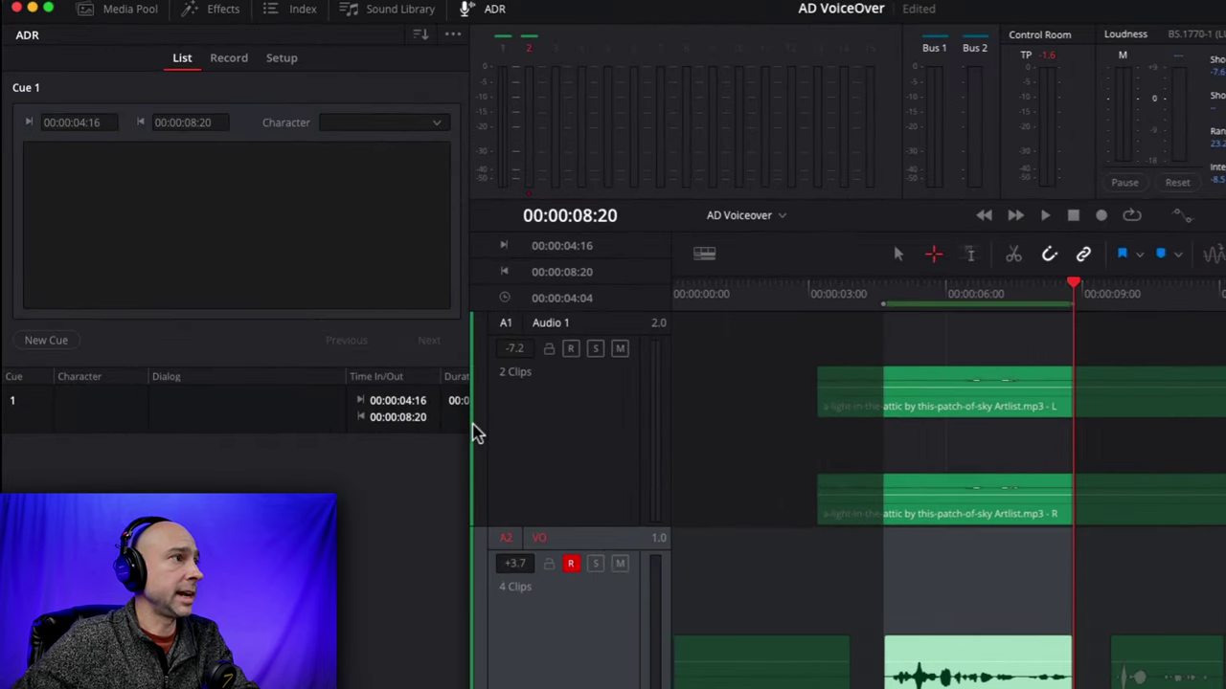
drag(469, 424, 575, 424)
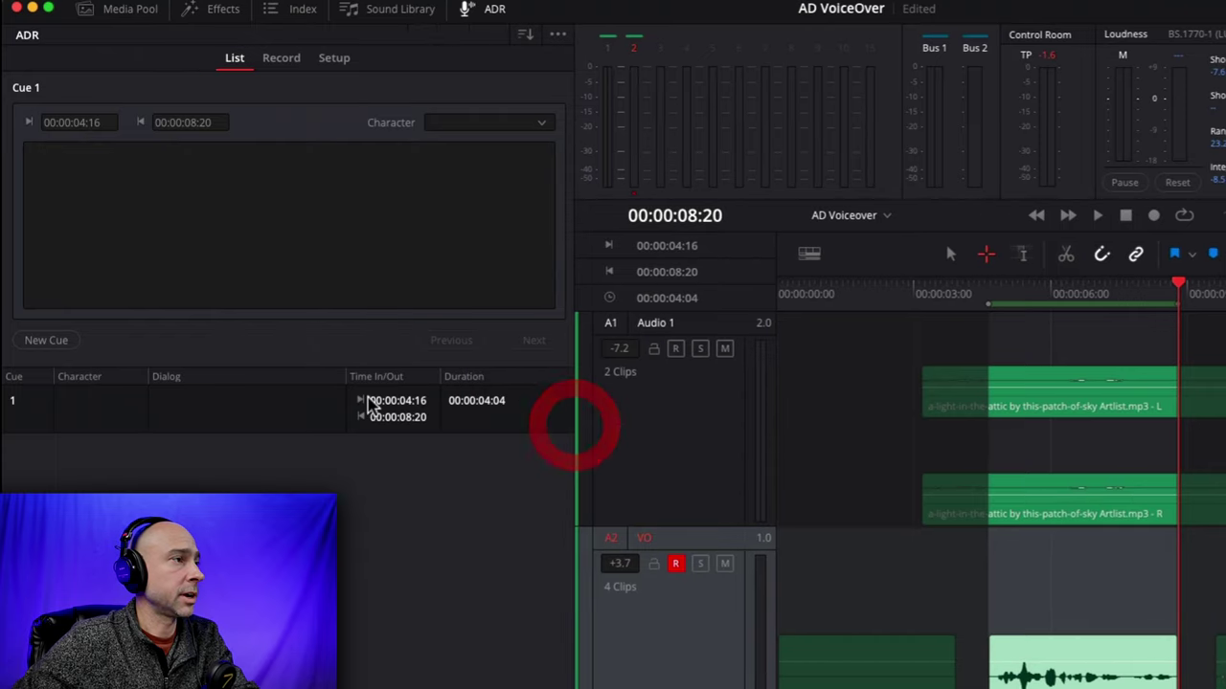
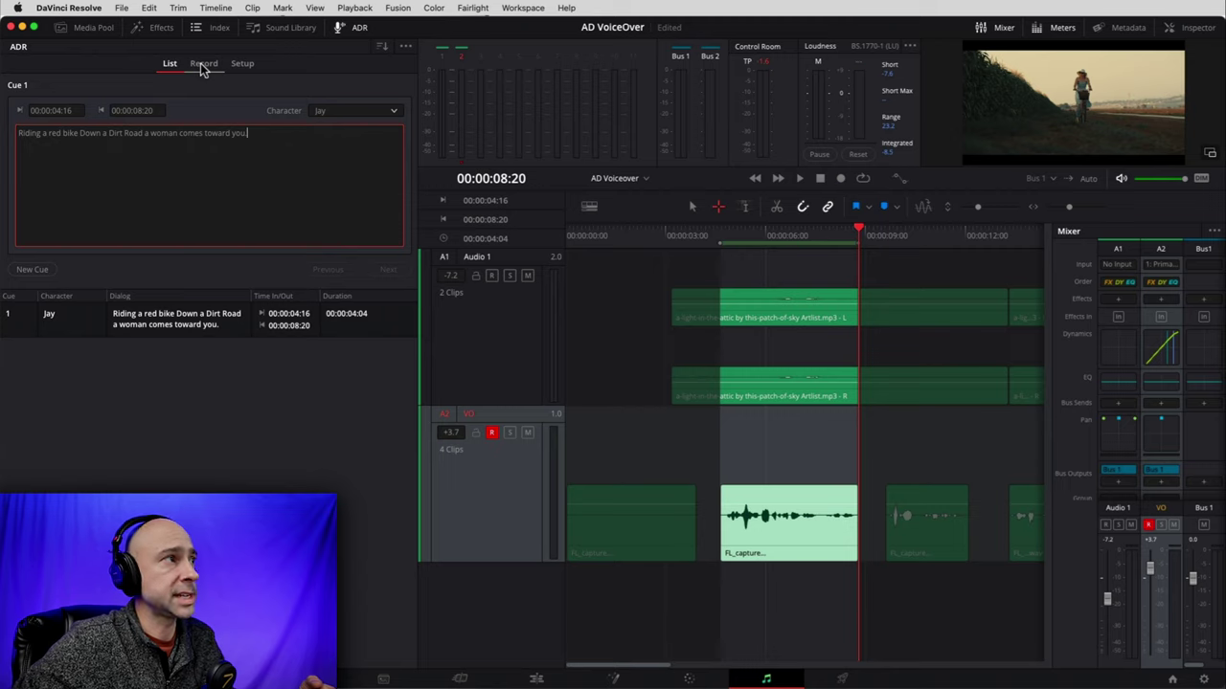
Switch ADR to its Record view, float the viewer as a separate window, place it above the timeline and enlarge it
click(202, 64)
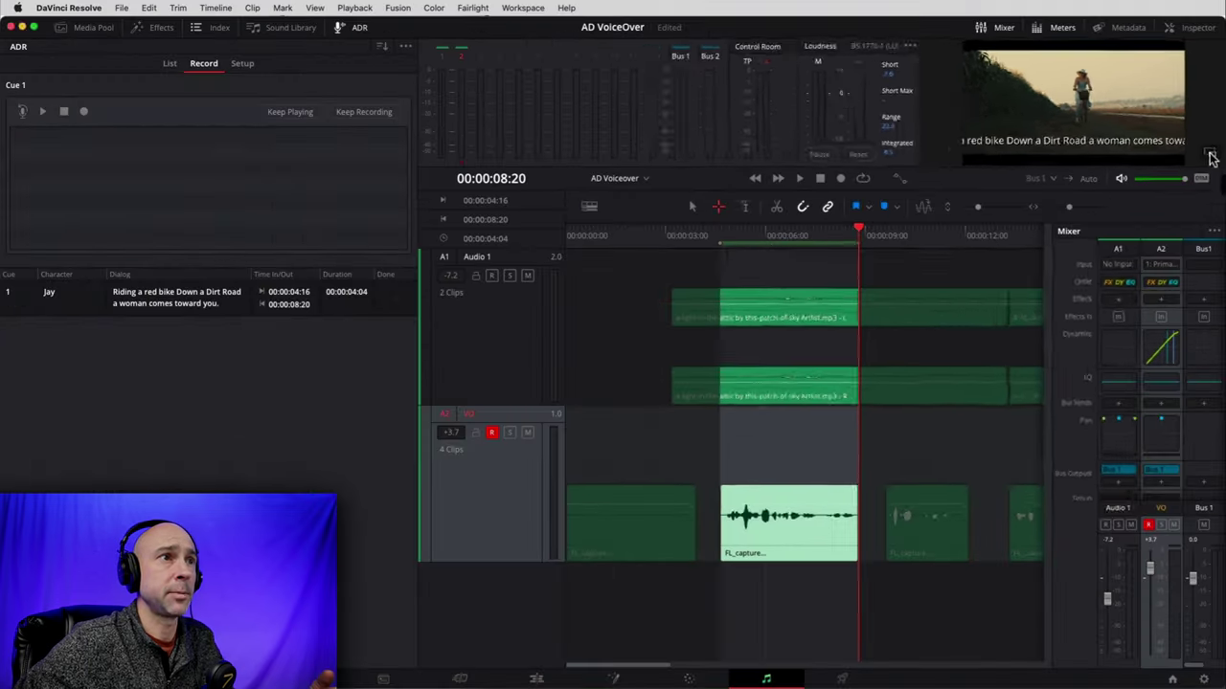
click(1207, 228)
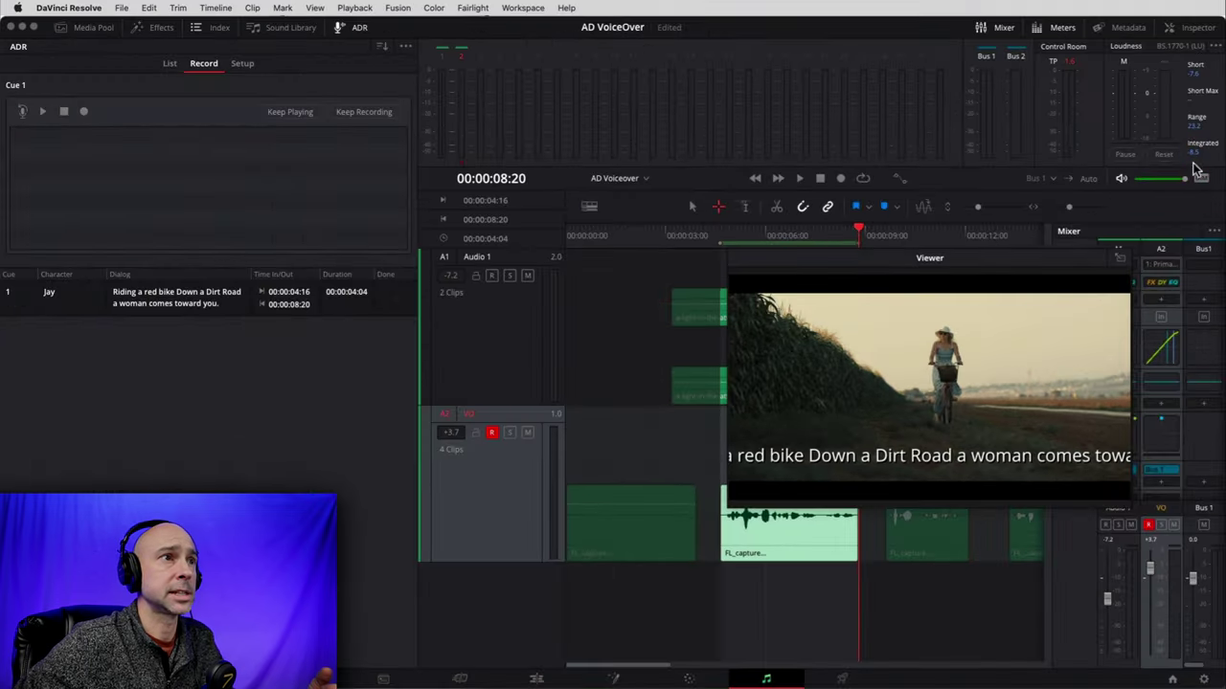
drag(1030, 258, 747, 40)
drag(843, 287, 910, 336)
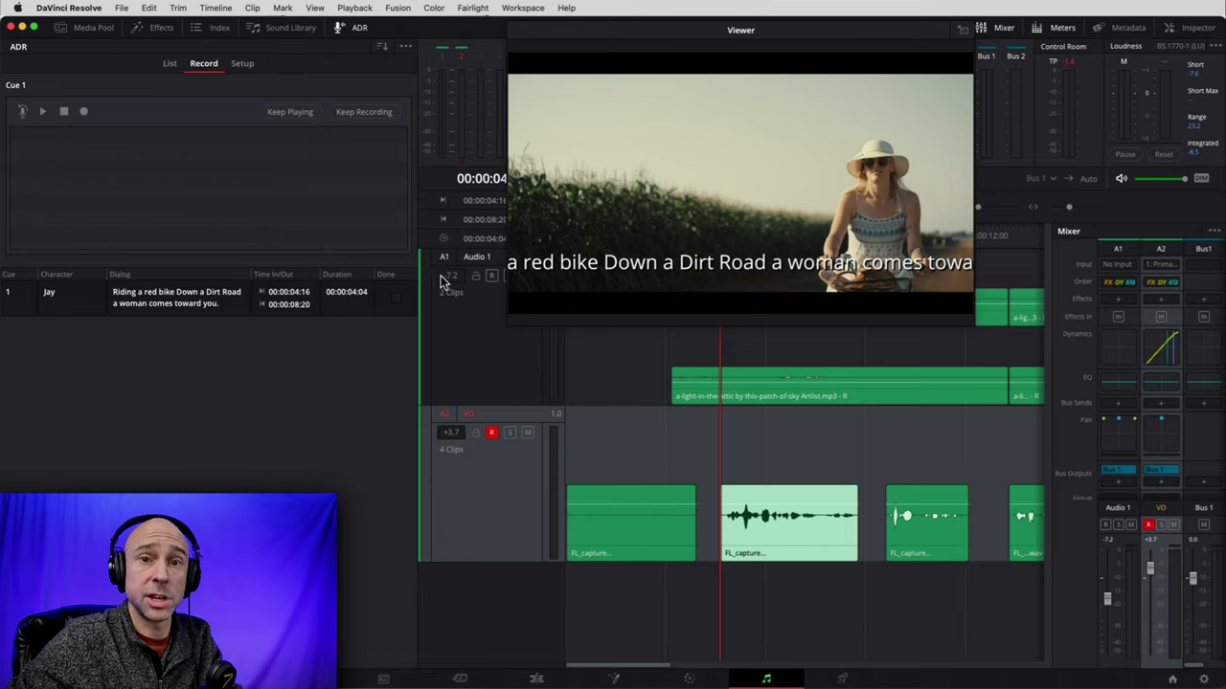
Break the dialog of cue 1 into two lines after "Riding a red bike Down a Dirt"
click(169, 65)
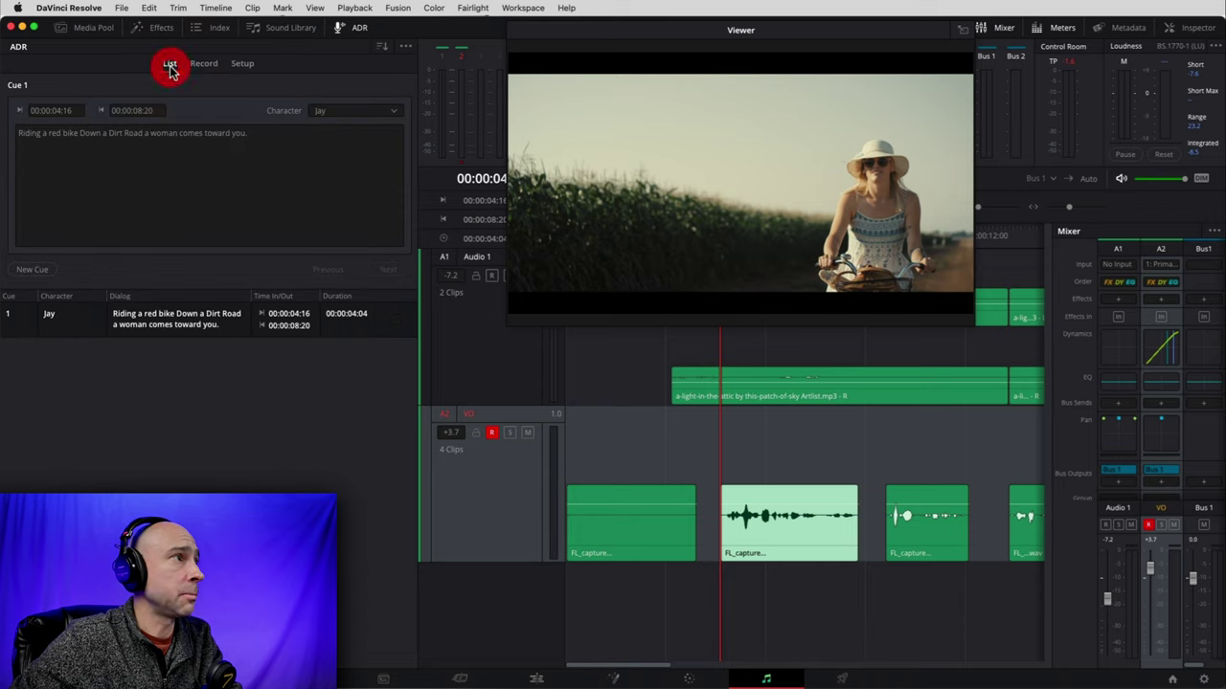
click(176, 317)
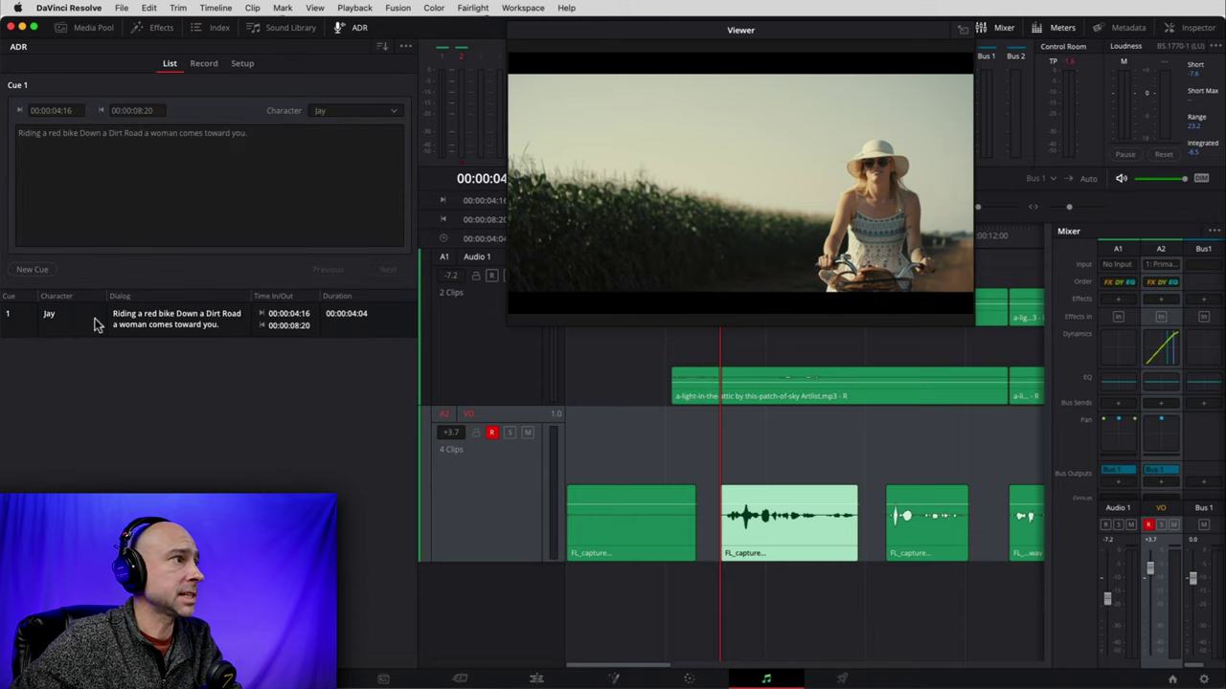
click(153, 182)
key(BackSpace)
click(125, 139)
key(Return)
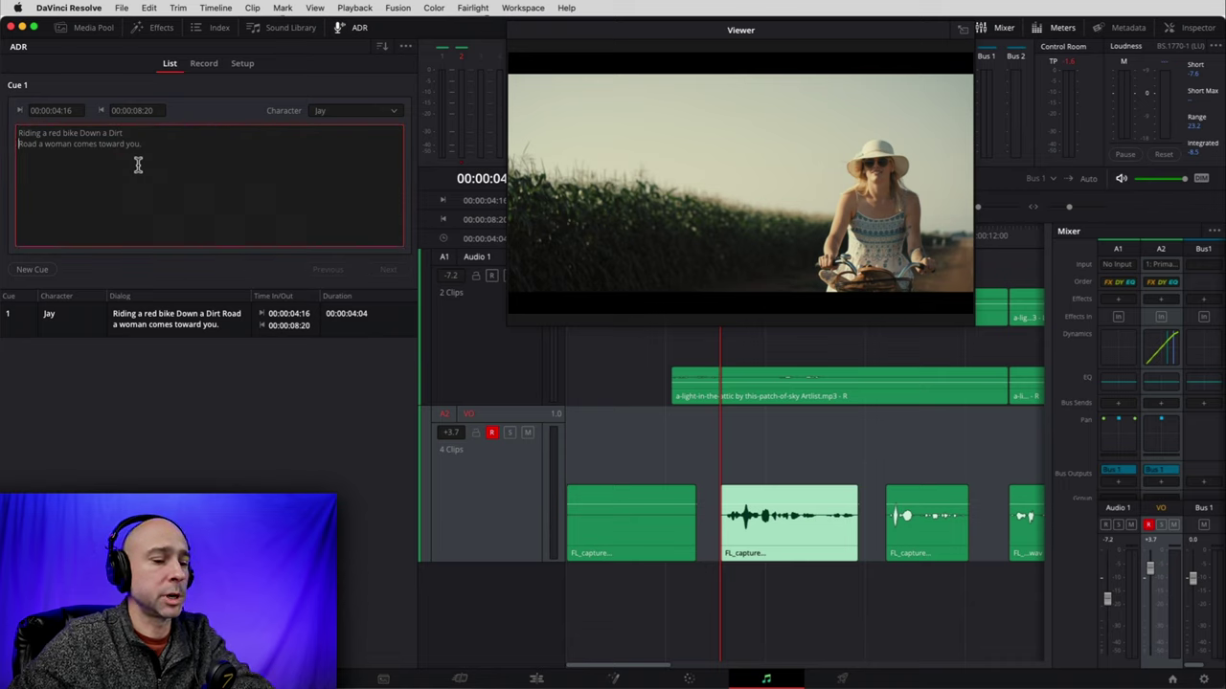
click(198, 151)
Return to the ADR Record view and select cue 1 to preview its on-screen text in the floating viewer
click(203, 63)
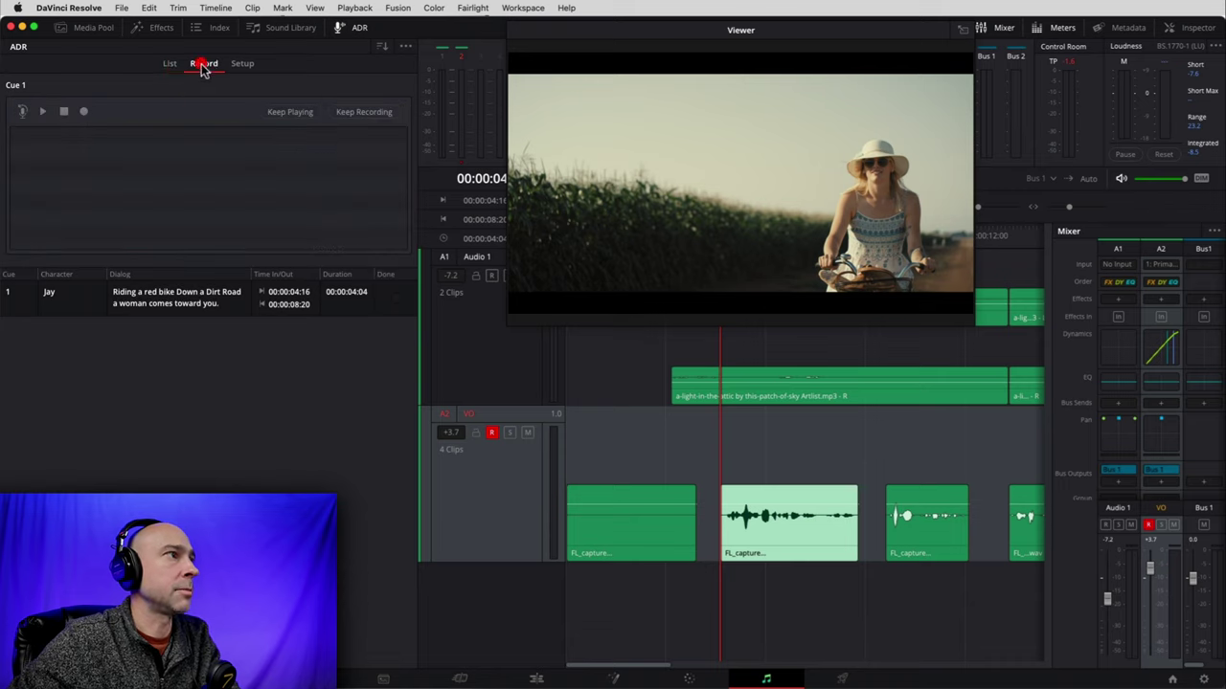
click(221, 305)
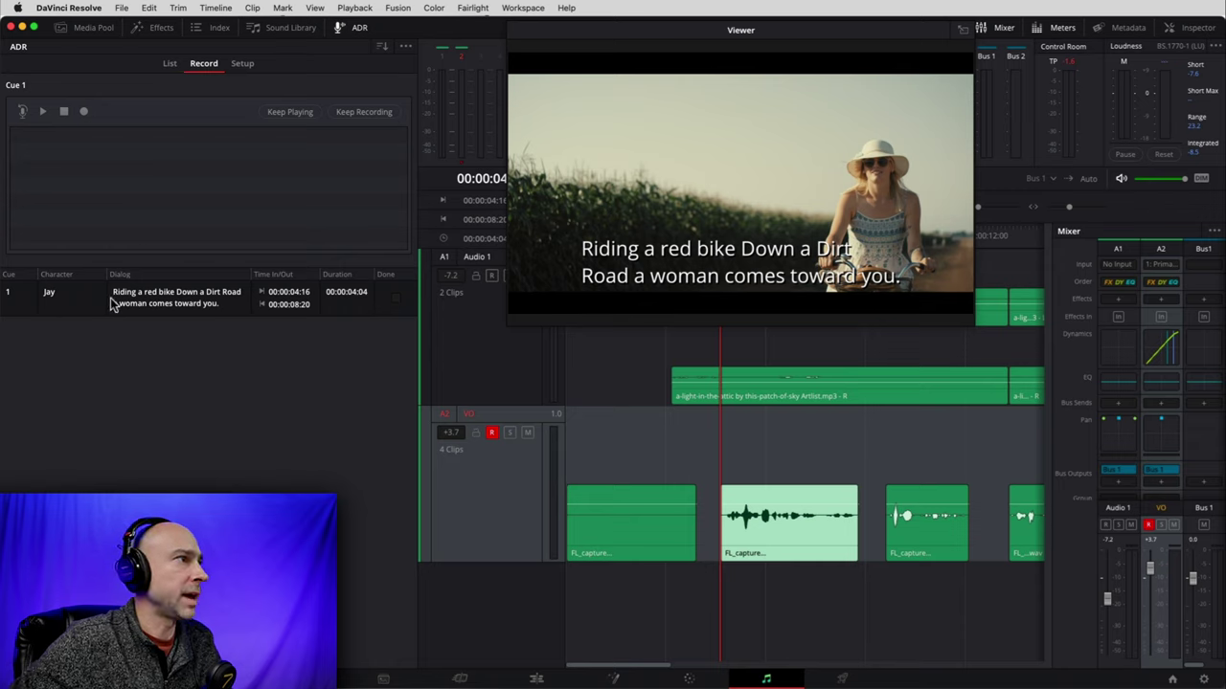
click(164, 307)
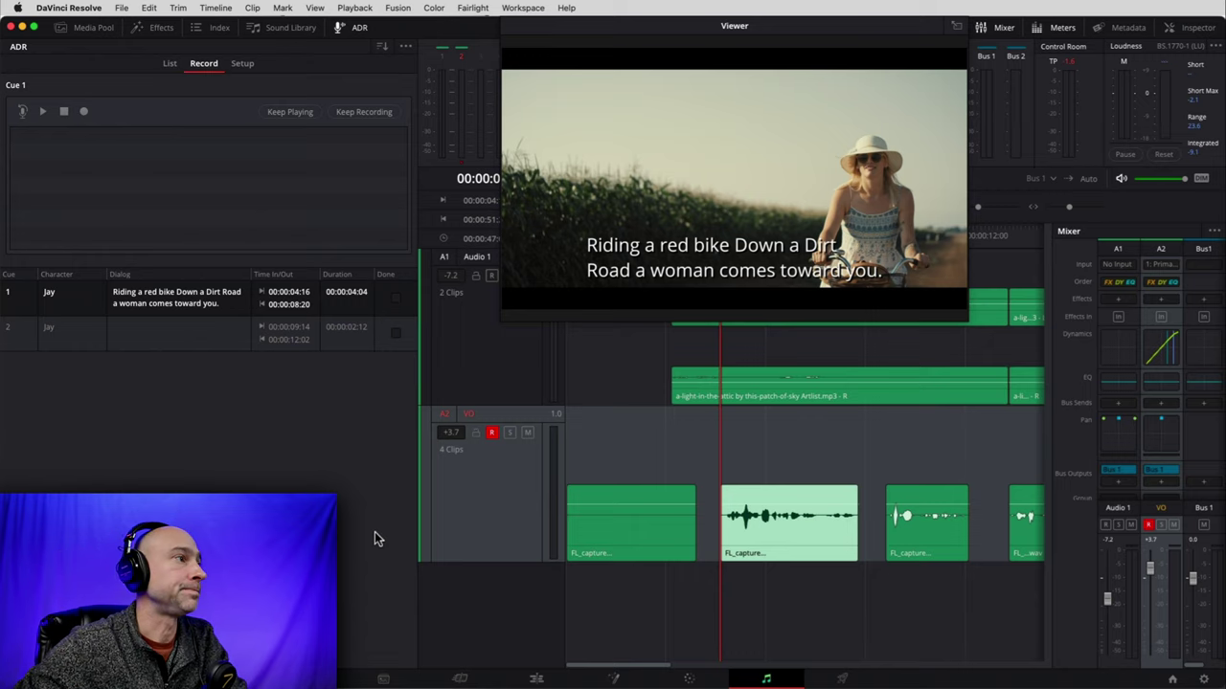
Hide the audio track layers in the timeline, and show them again
click(315, 8)
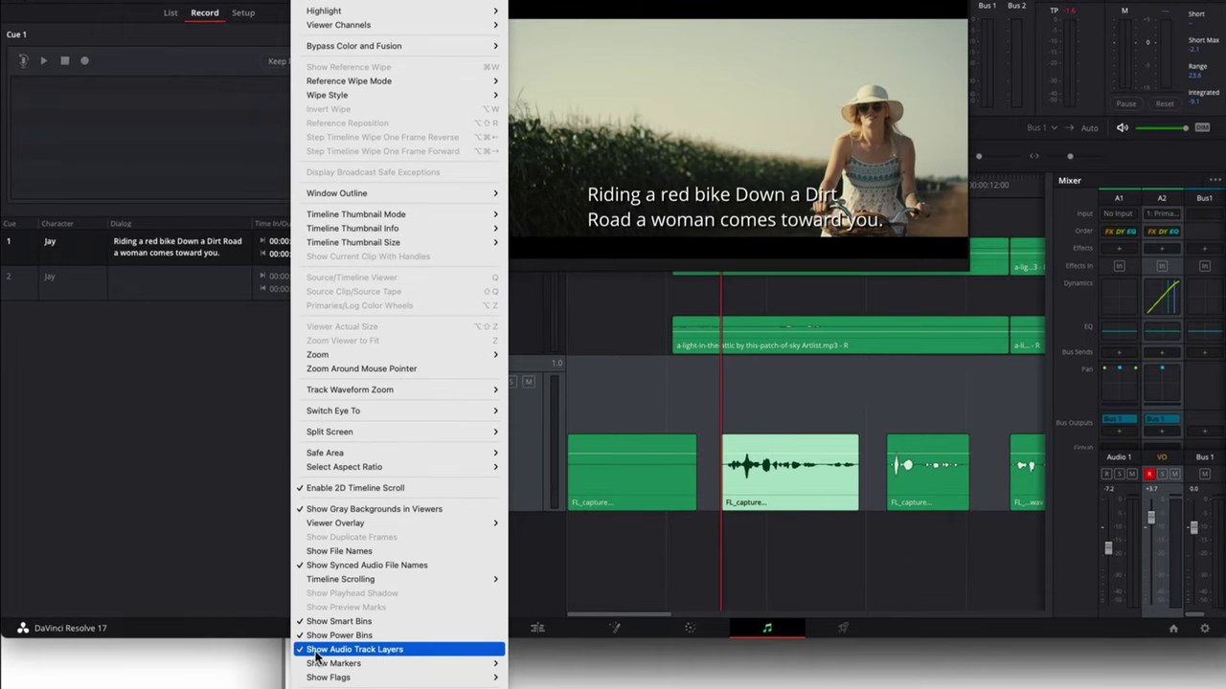
click(371, 651)
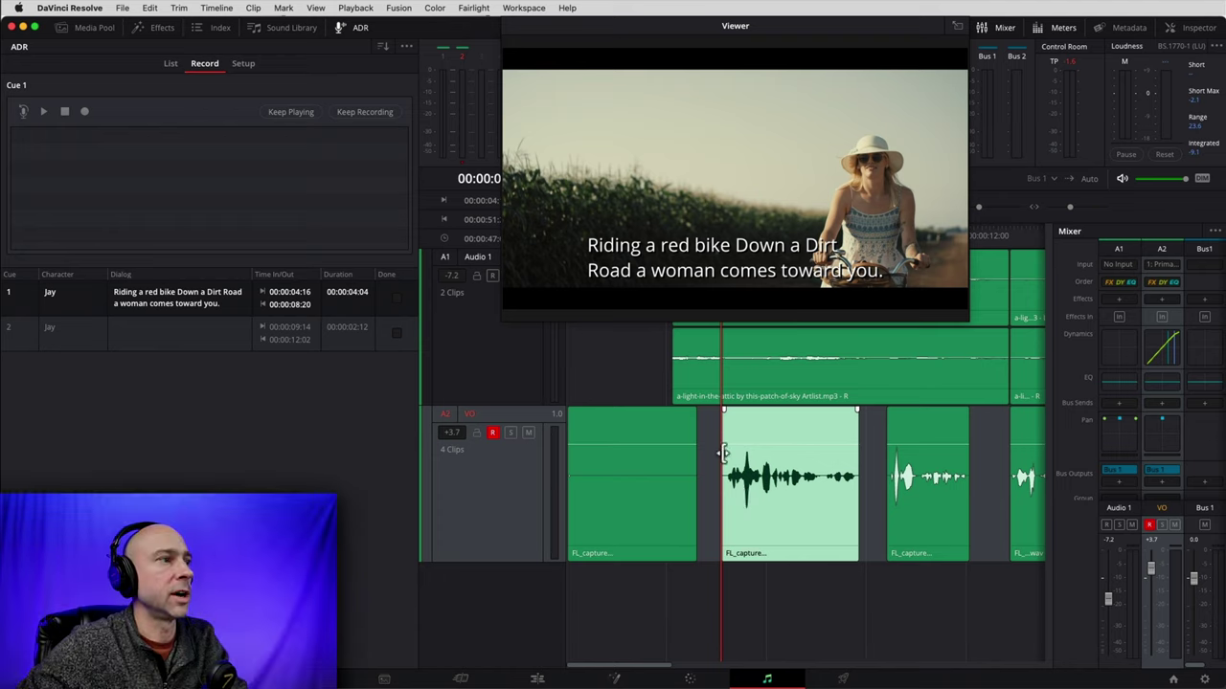
click(318, 9)
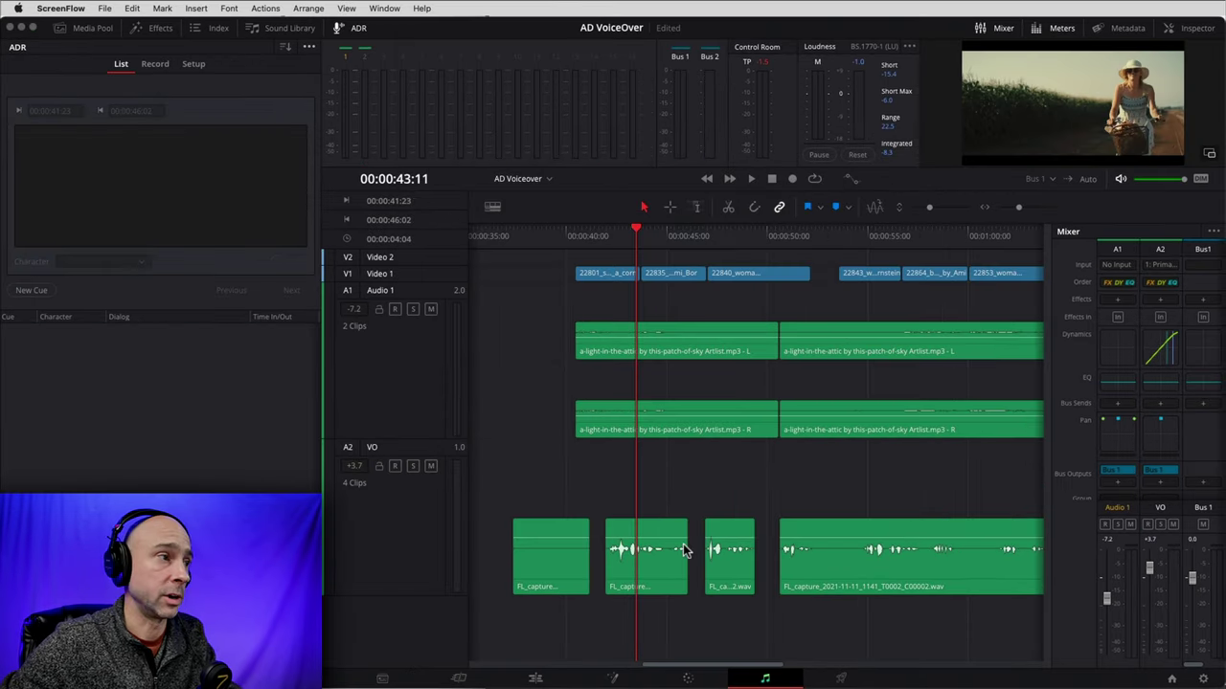
Select the second VO clip, place the playhead at 00:00:41:22 and play through the clip
click(660, 569)
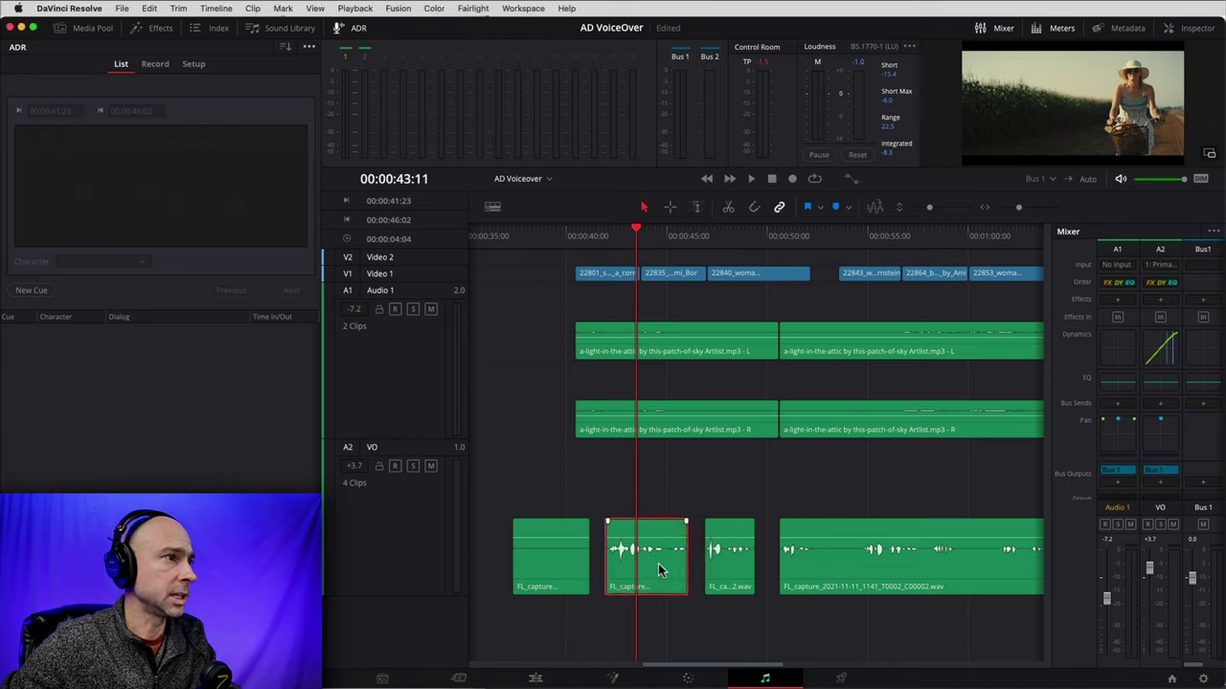
click(607, 235)
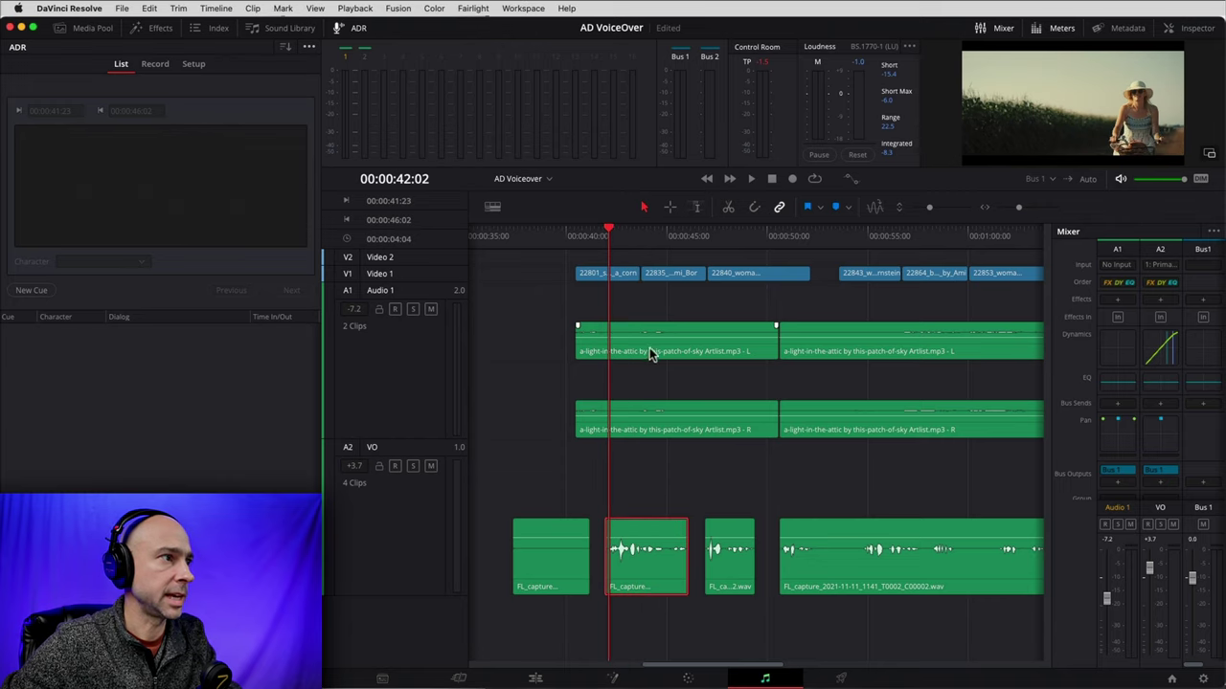
click(604, 240)
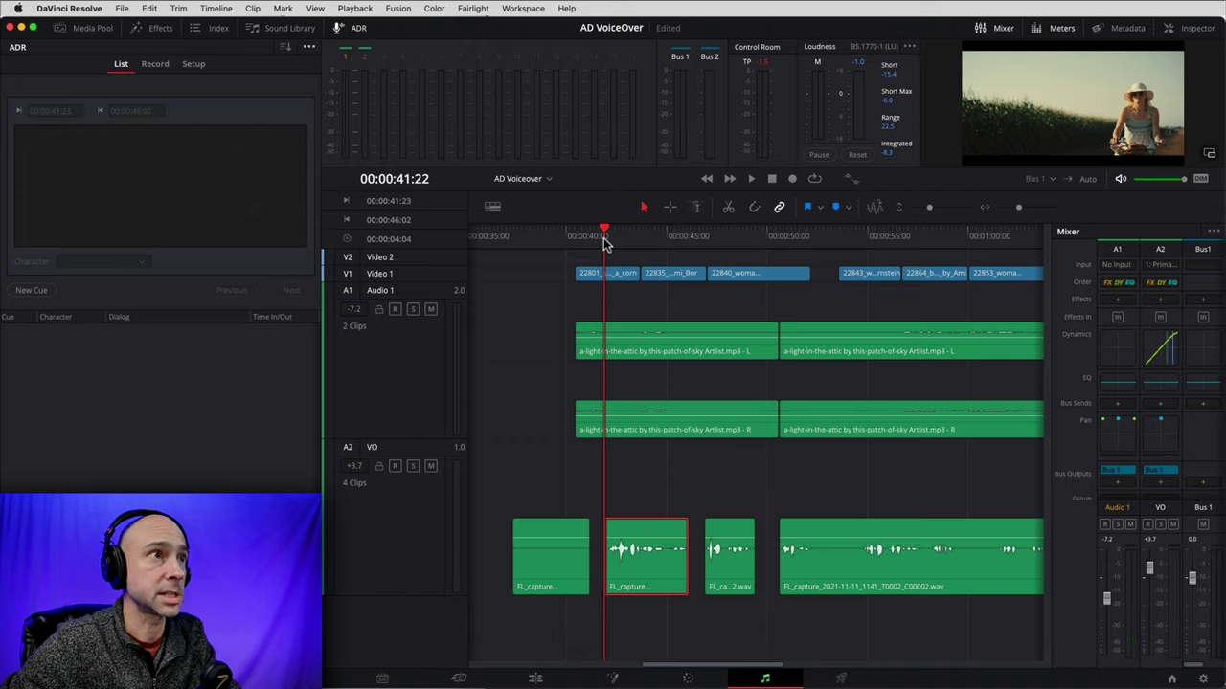
key(space)
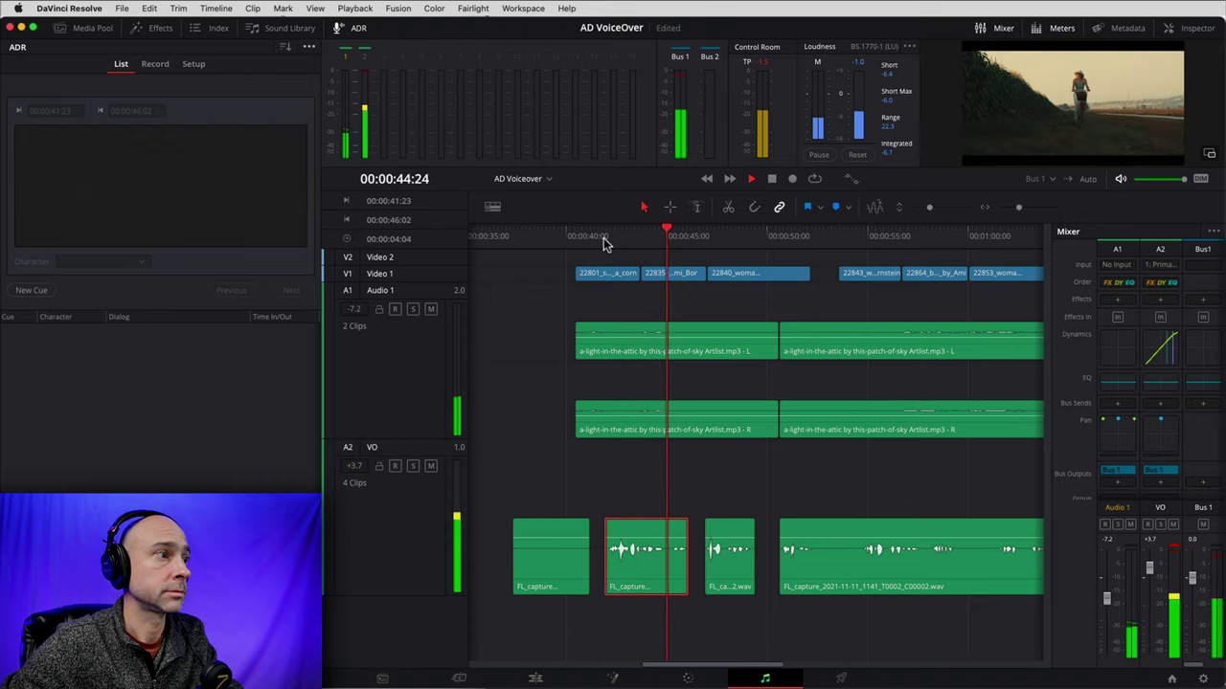
key(space)
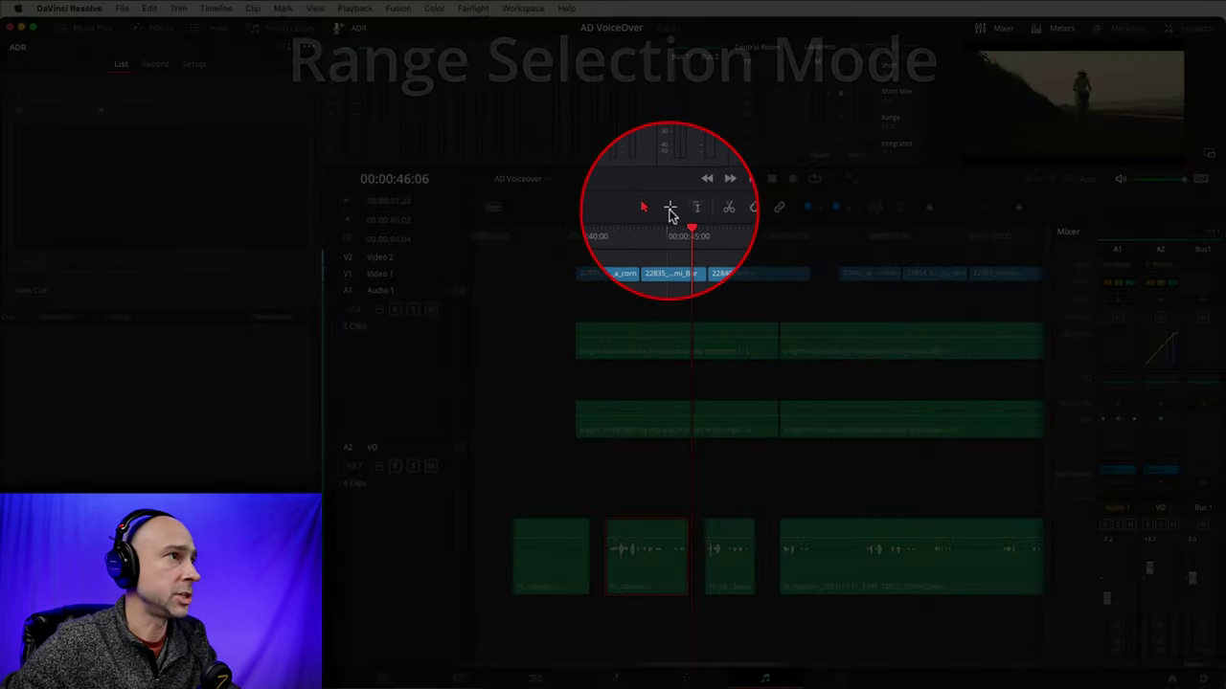
Select the second VO clip's range, 00:00:41:23 to 00:00:46:02, in Range Selection Mode and create a new ADR cue for it
click(671, 211)
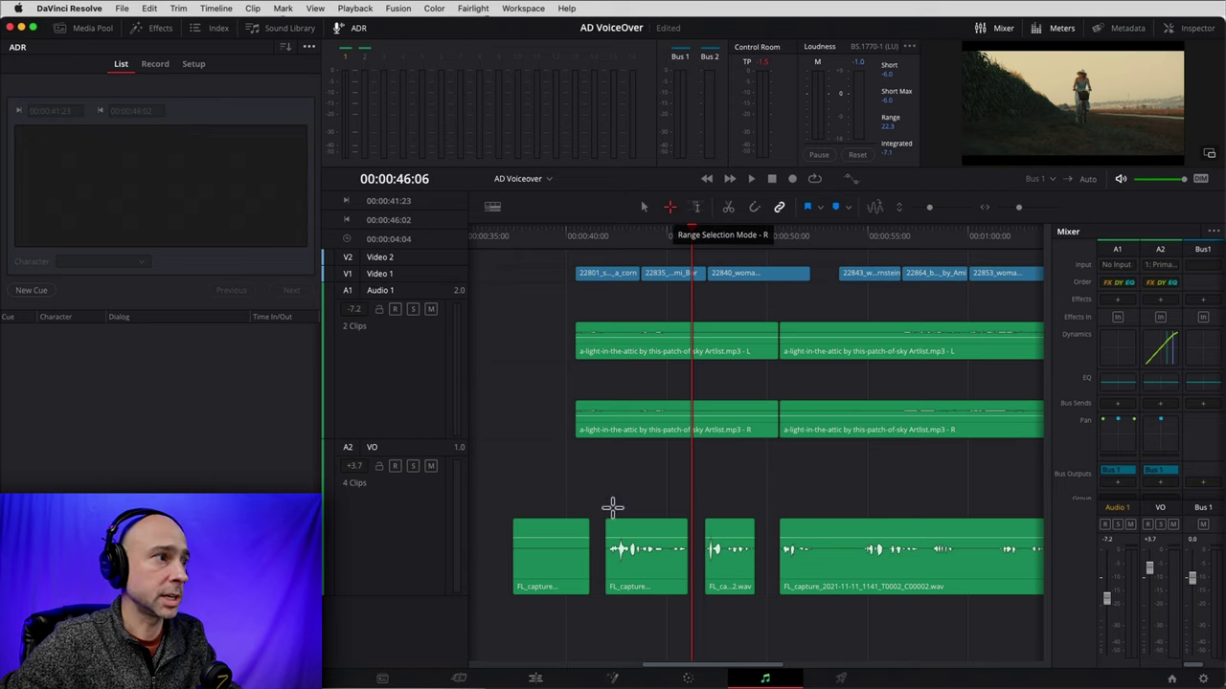
click(634, 565)
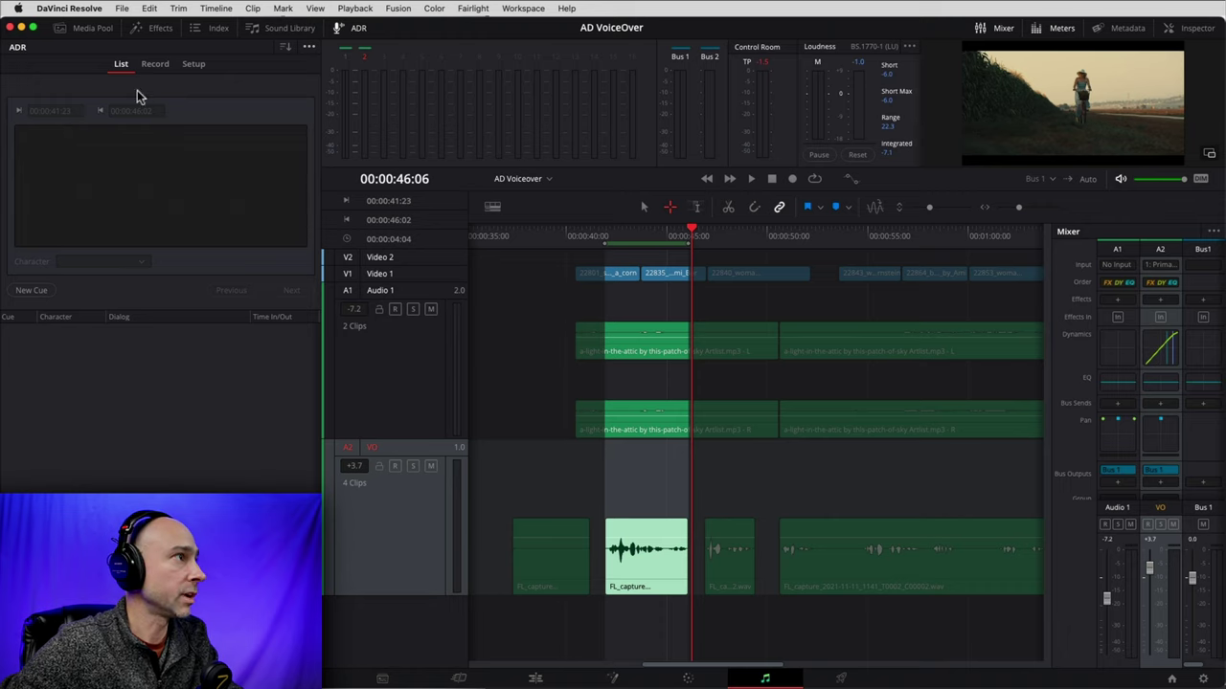
click(121, 65)
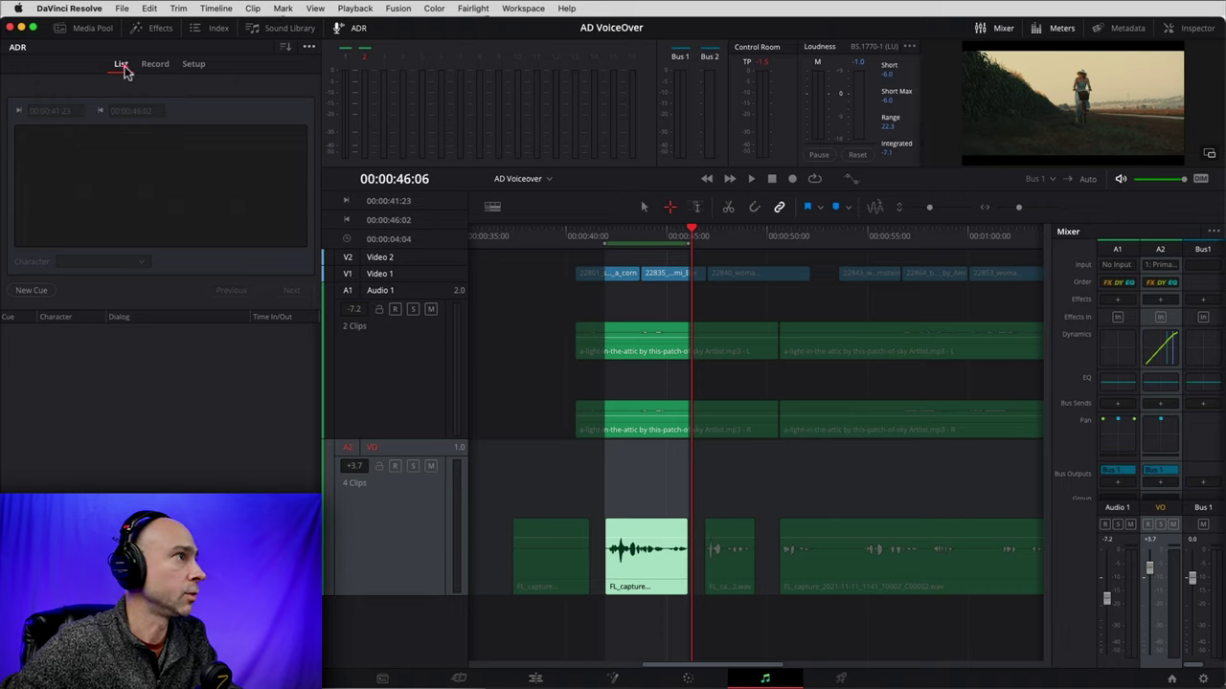
click(33, 292)
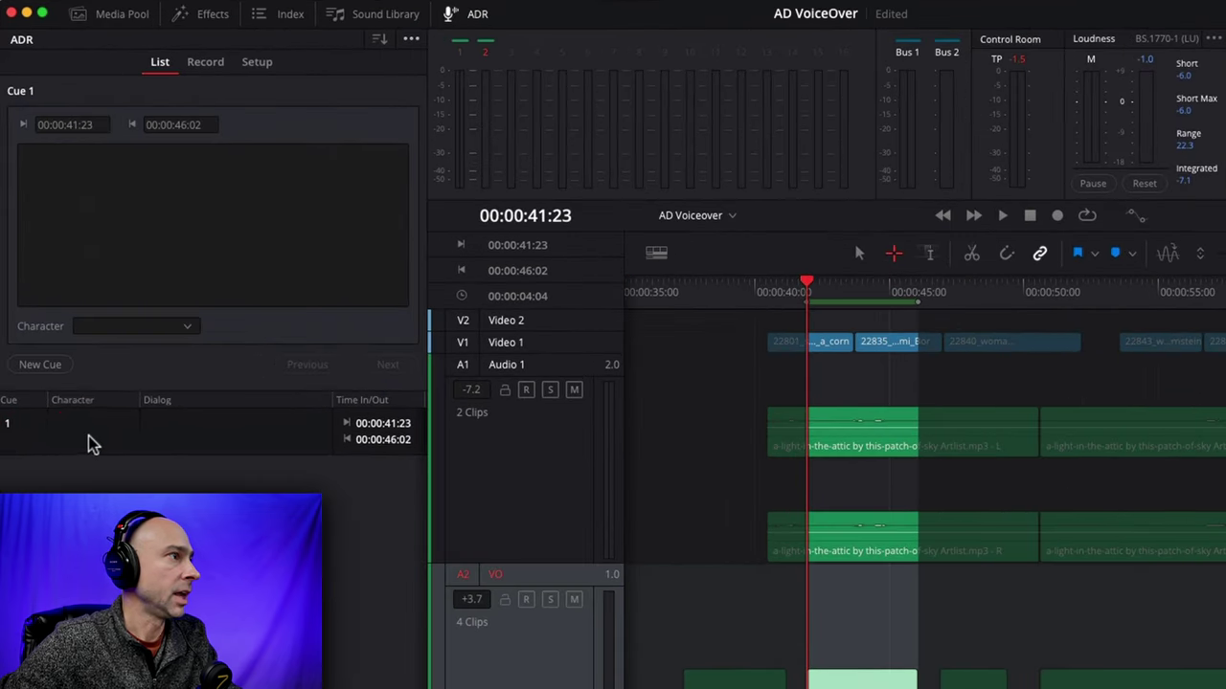
Examine the Character and Dialog fields of the new cue in the ADR list
click(88, 437)
click(83, 436)
click(73, 428)
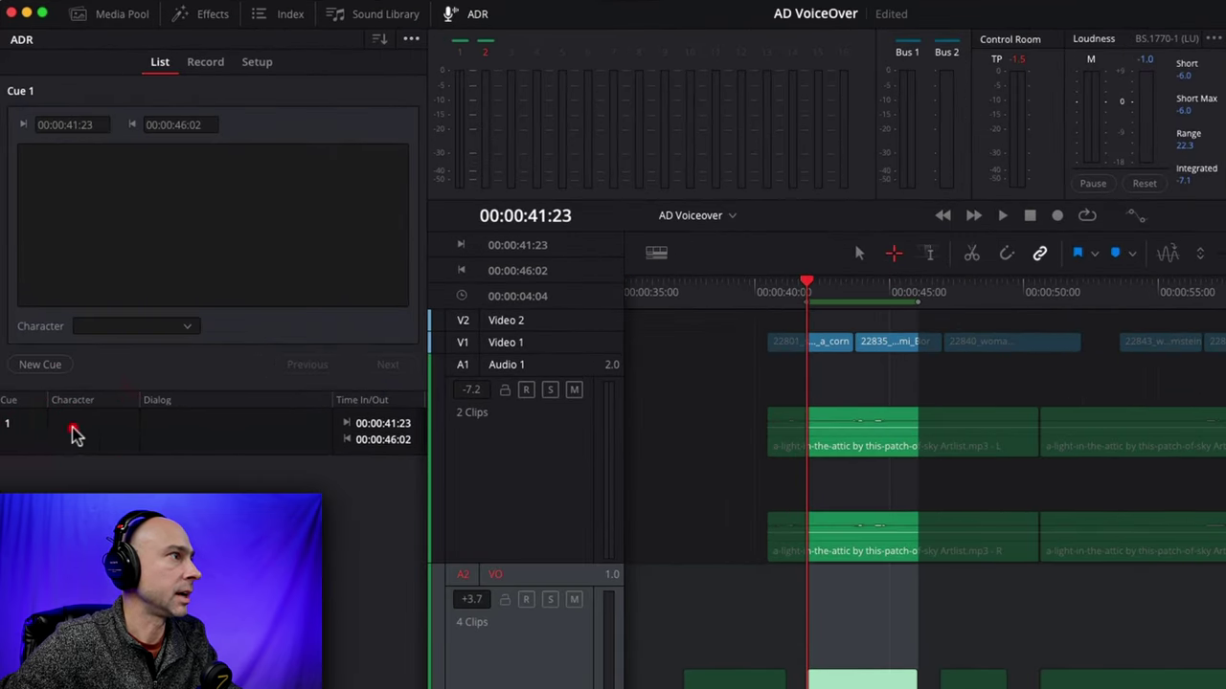
click(150, 328)
click(151, 331)
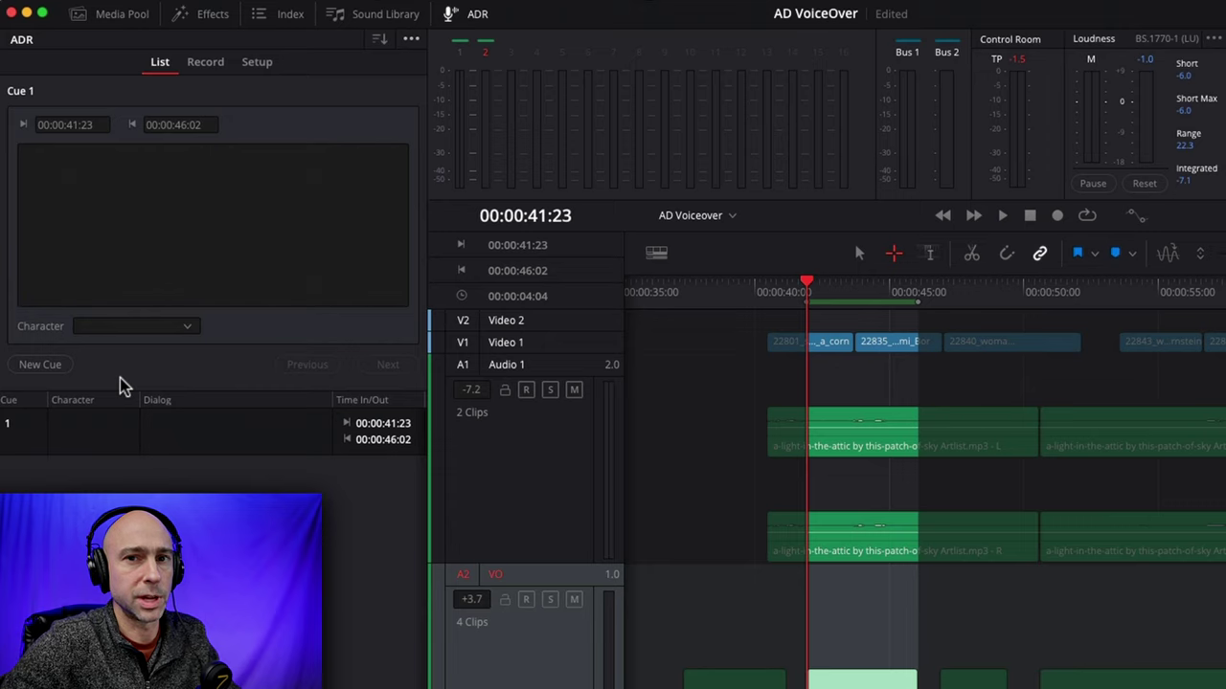
click(83, 436)
click(188, 439)
click(188, 437)
click(189, 438)
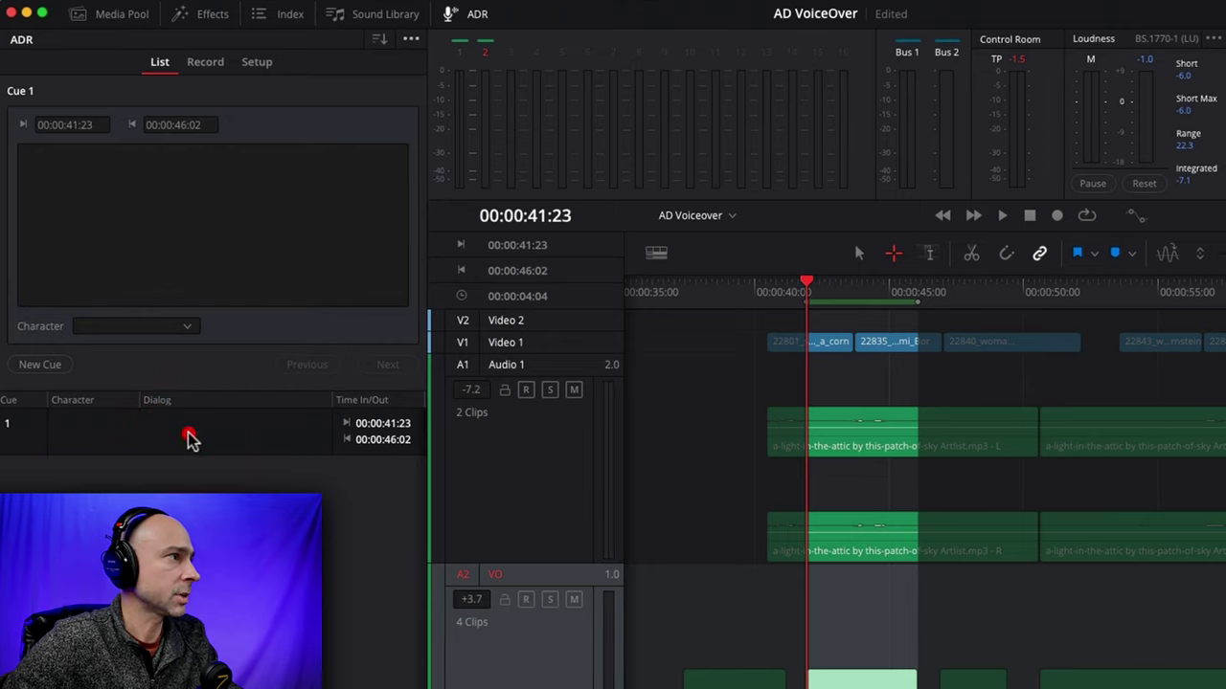
Enter "A woman is riding her red bike down a dirt road next to a corn field." as the dialog of cue 1
click(189, 230)
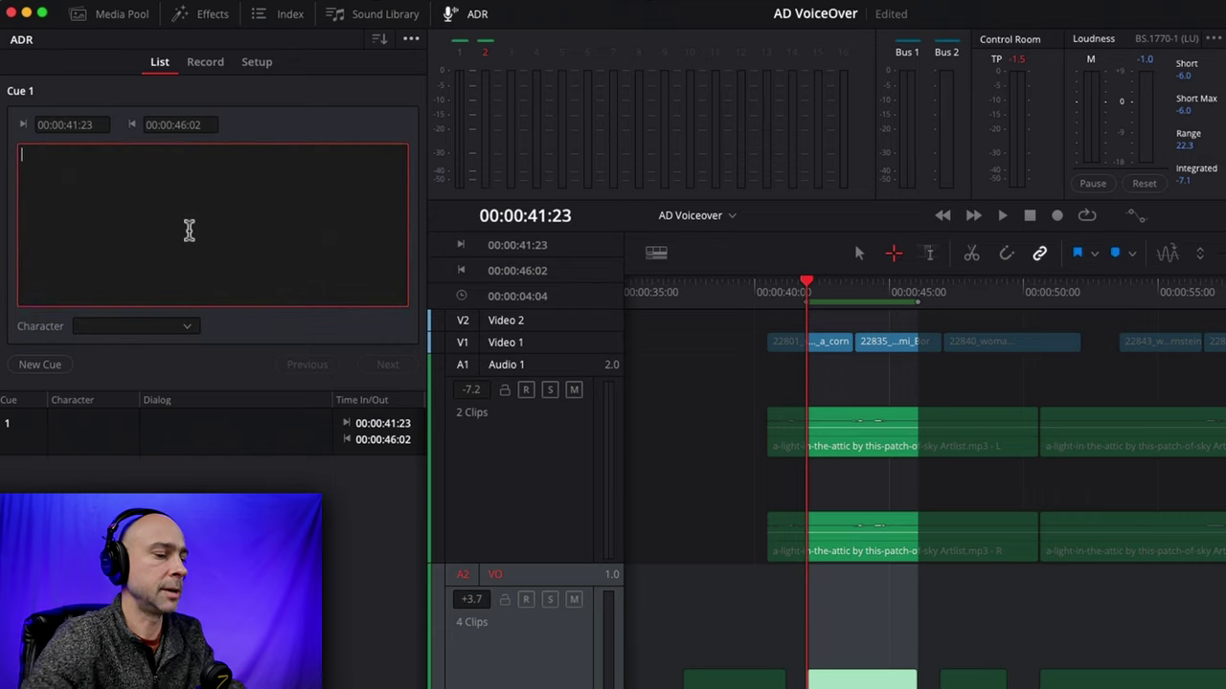
key(Escape)
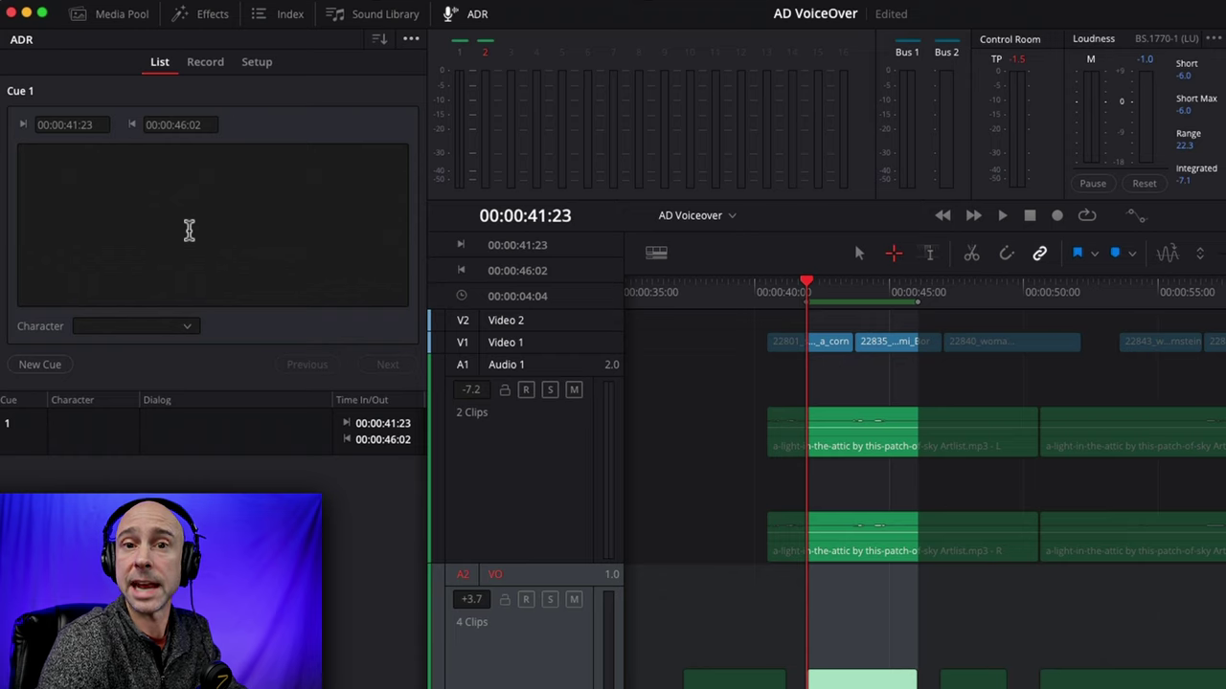
click(271, 206)
text(A woman is riding her red bike down a dirt road next to a corn field.)
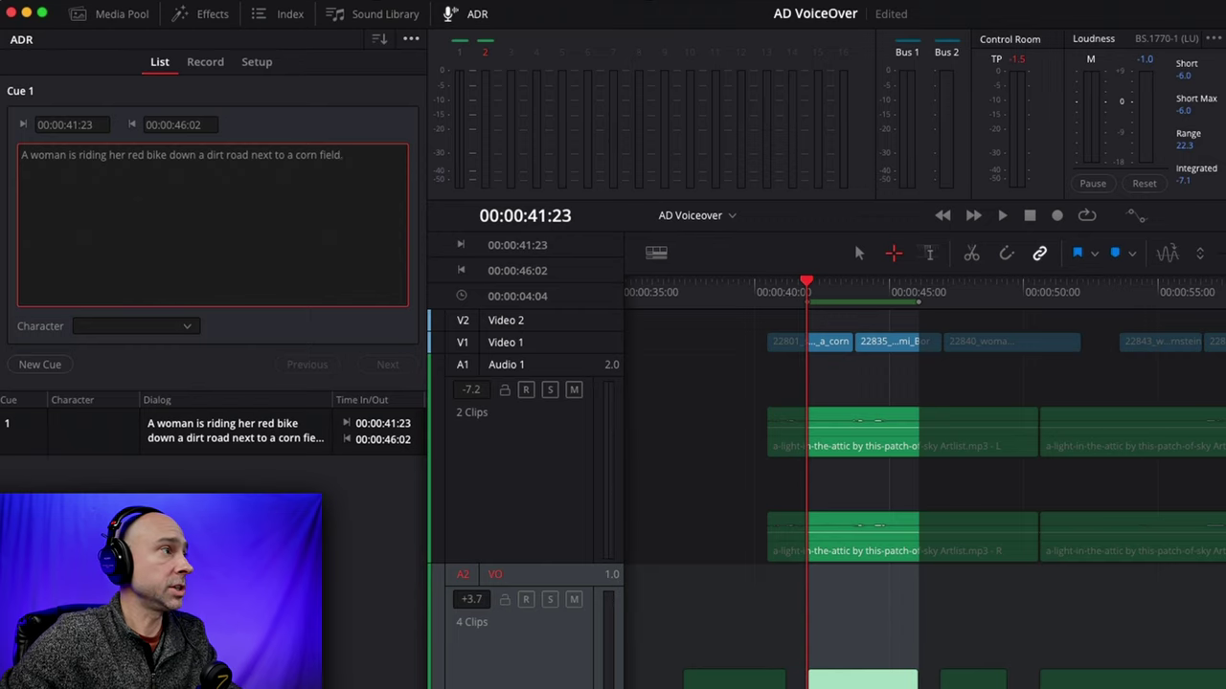
key(Escape)
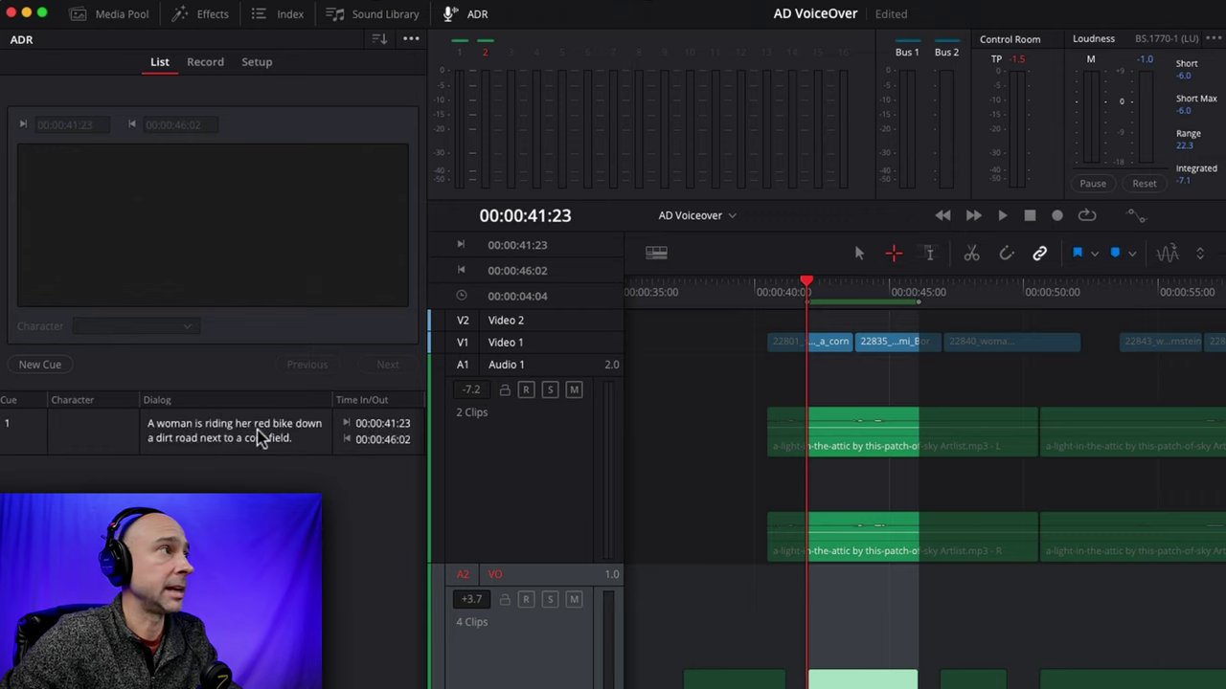
Select cue 1 in the ADR Record view, rehearse it and deselect the cue
click(211, 65)
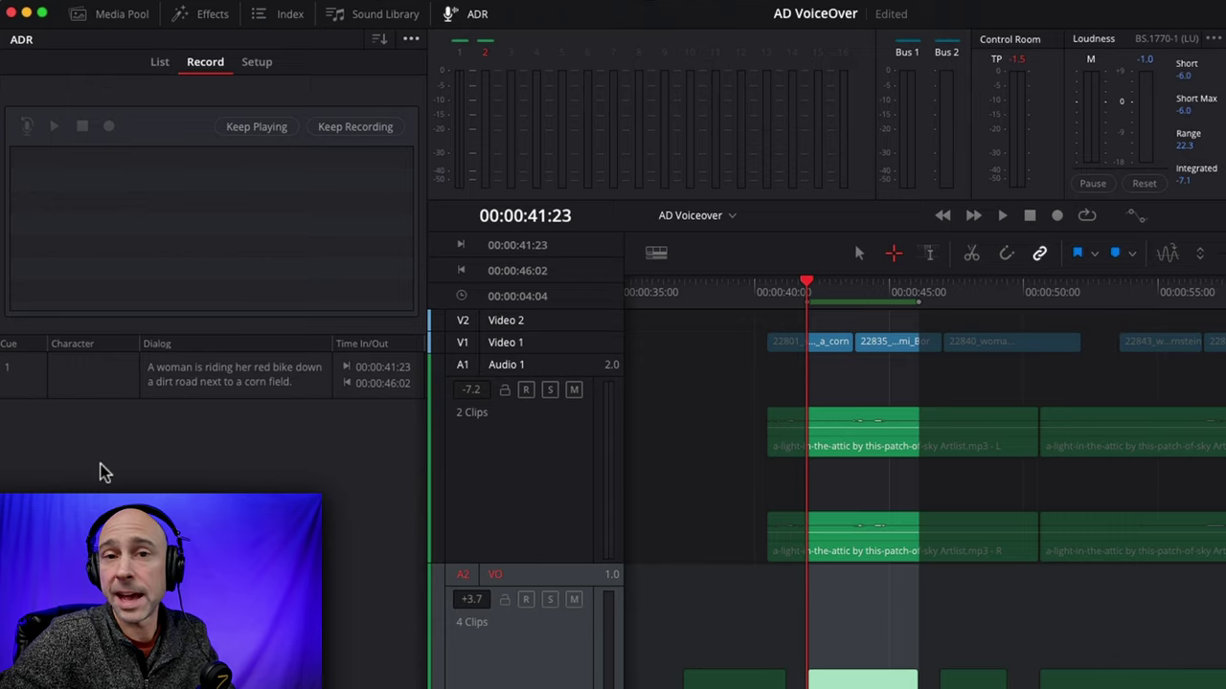
click(182, 383)
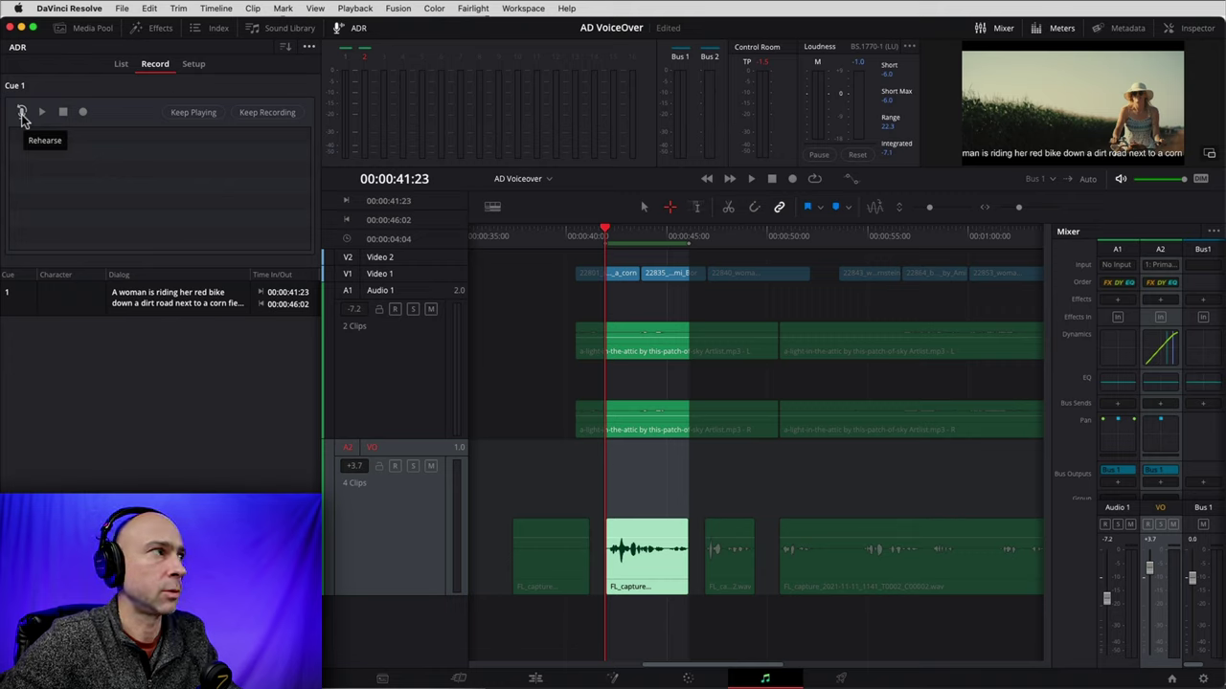
click(22, 113)
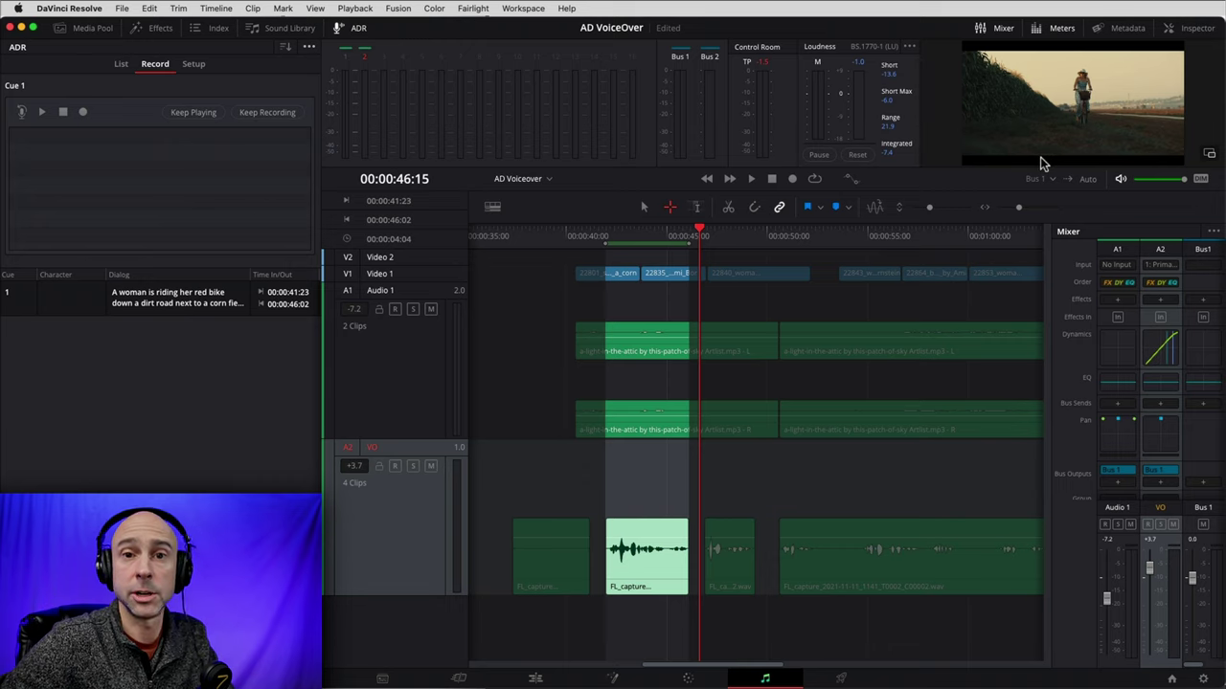
click(190, 354)
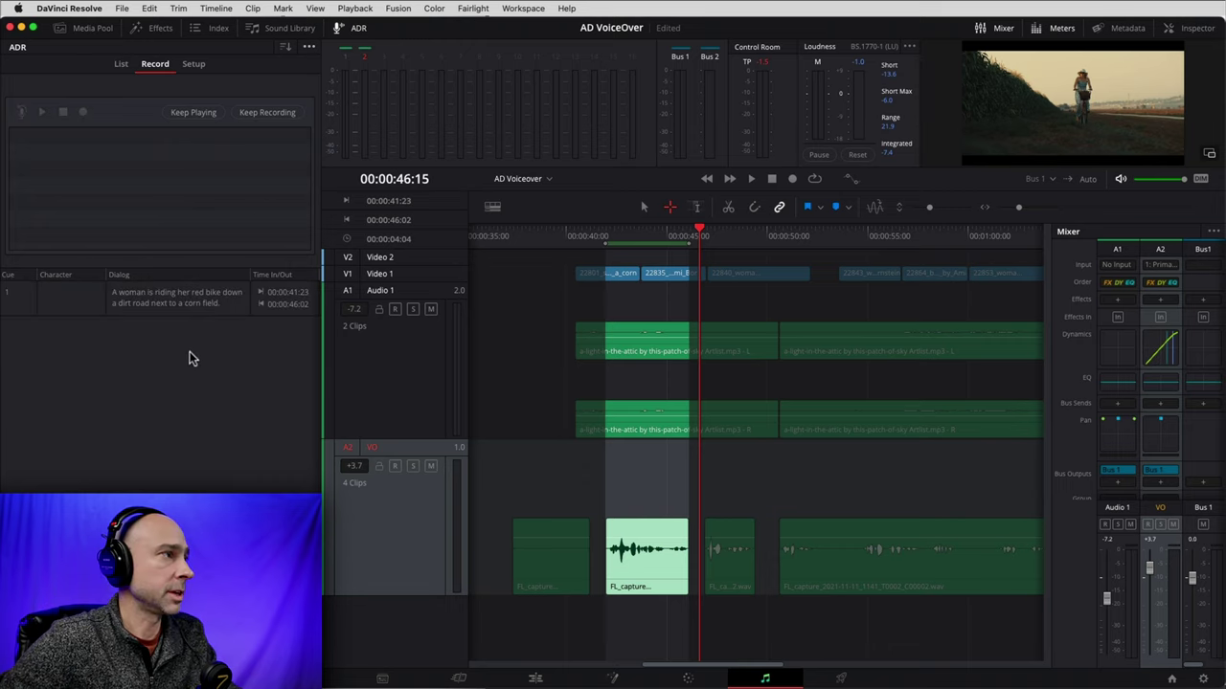
Break the dialog of cue 1 into two lines after "A woman is riding her red bike down"
click(119, 65)
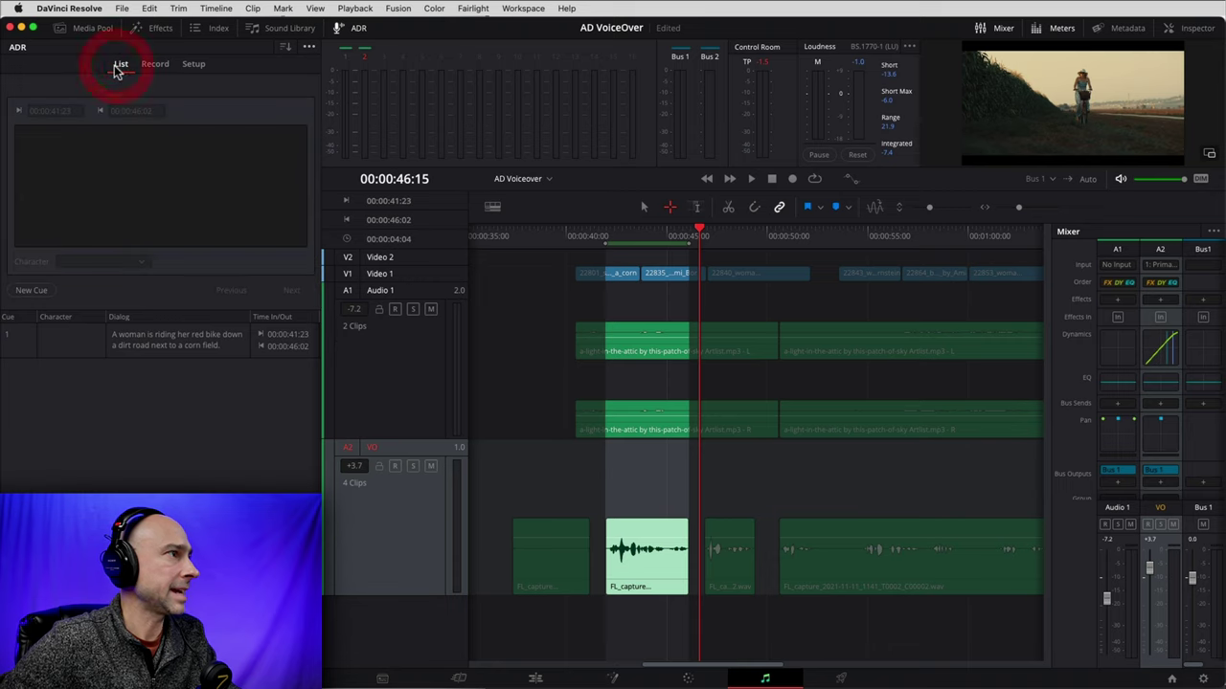
click(146, 348)
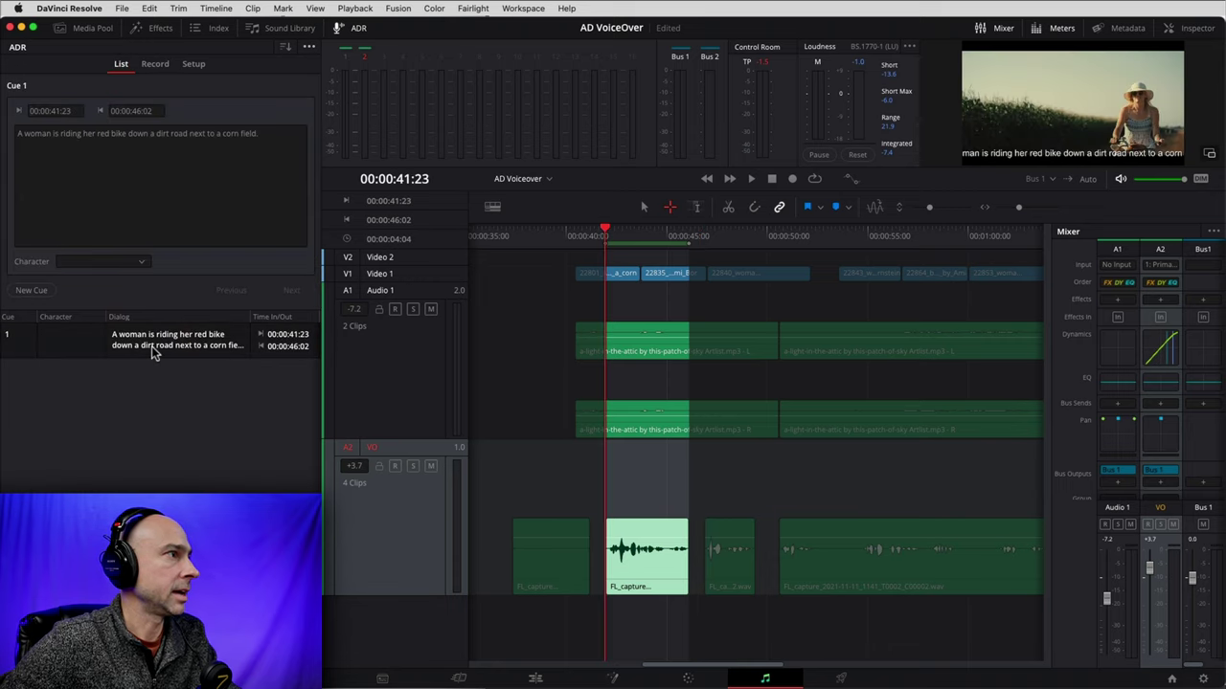
click(149, 134)
key(Return)
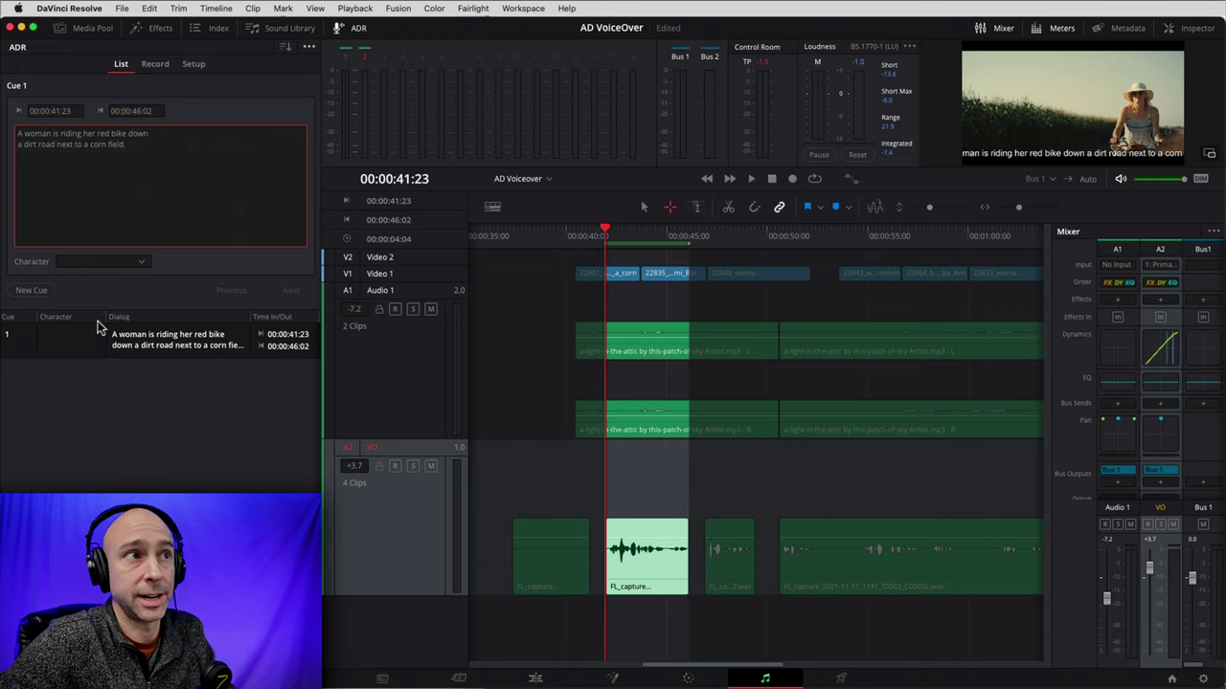
Deselect the cue, show the ADR Record view and float the viewer as a larger window beside the ADR panel
click(165, 352)
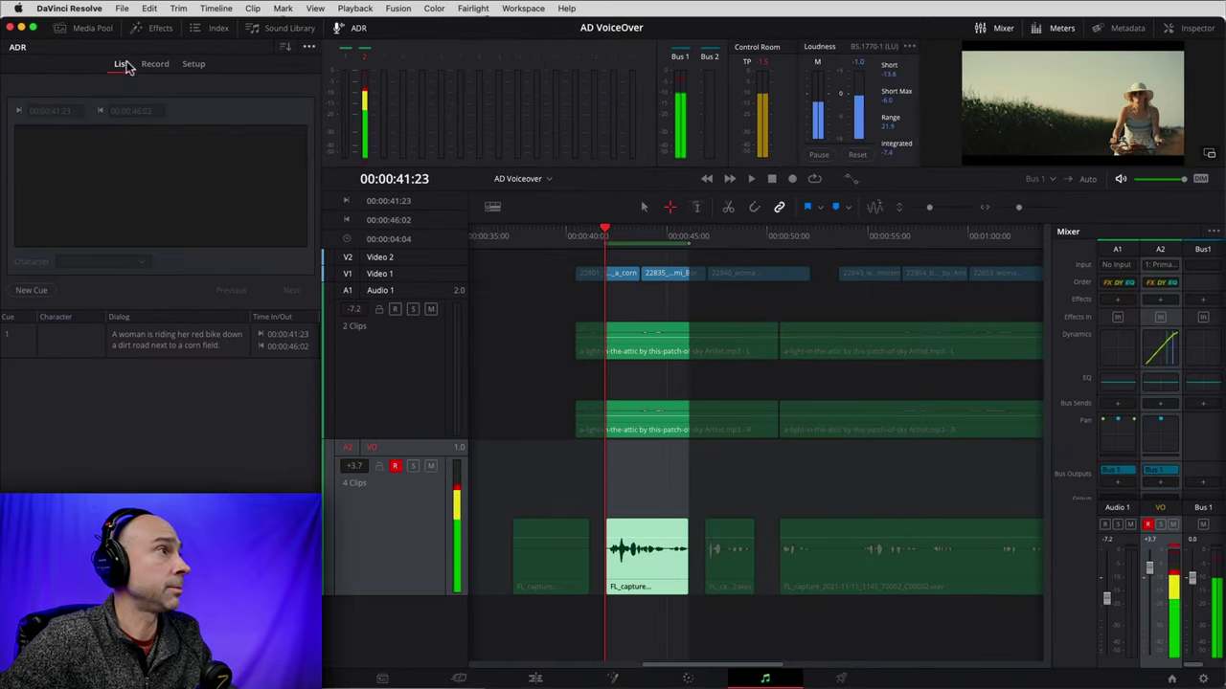
click(157, 65)
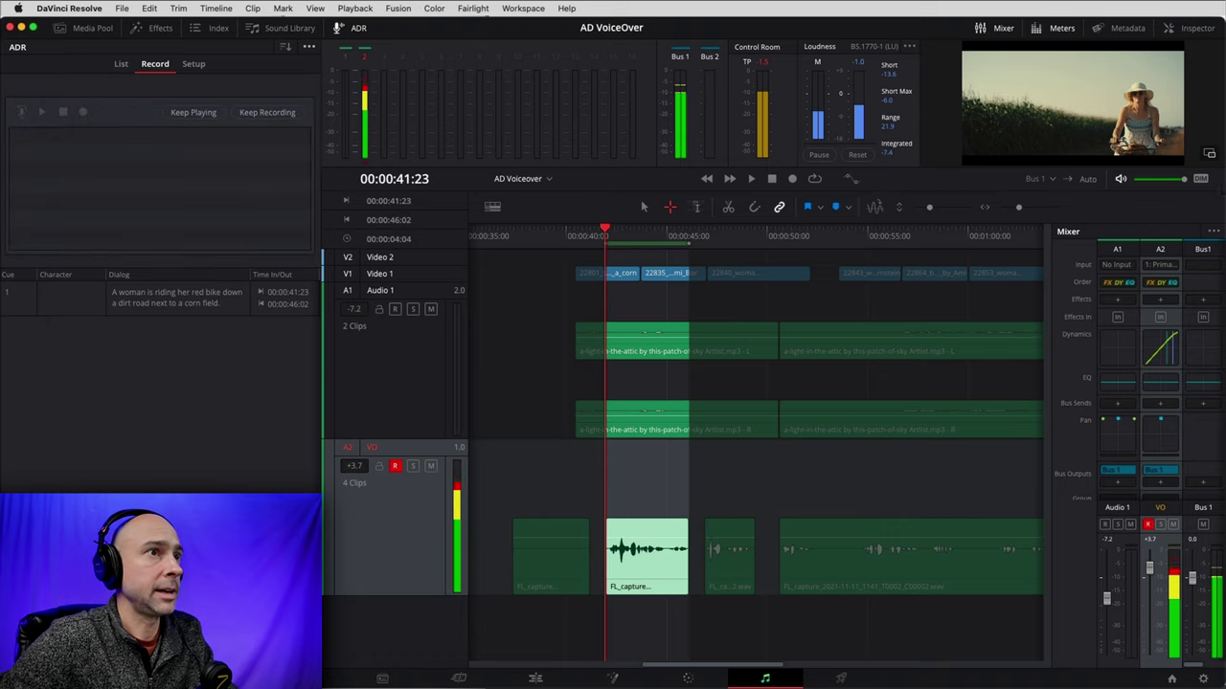
click(1212, 158)
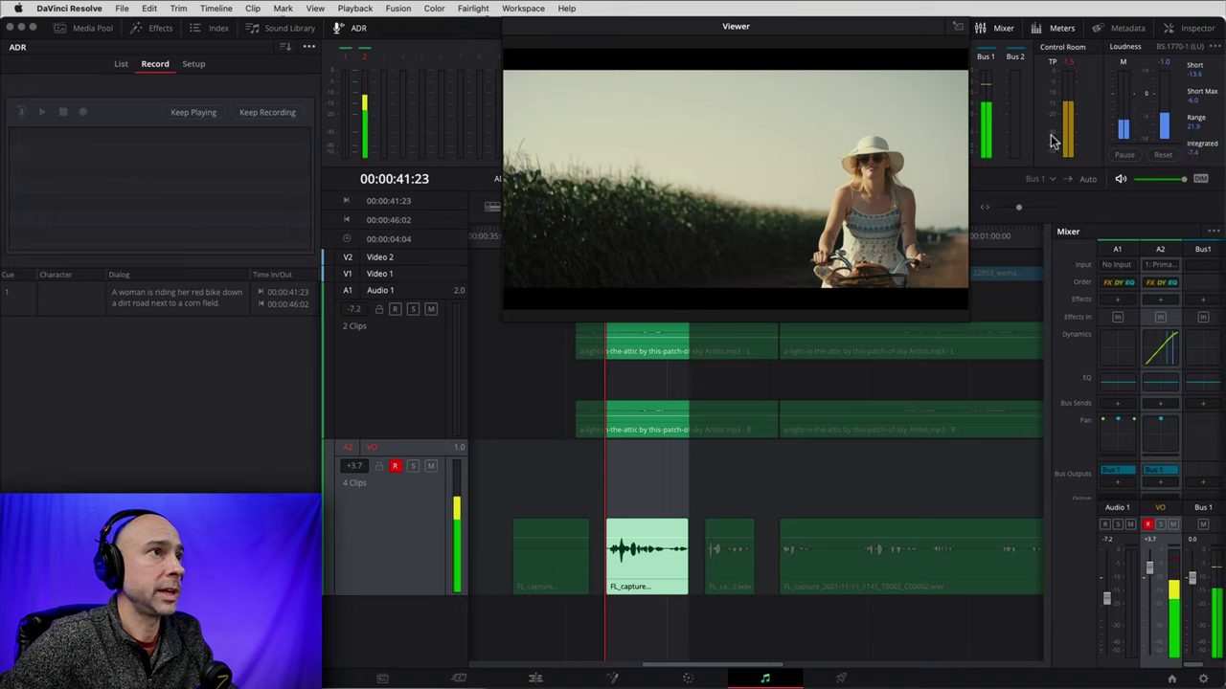
drag(862, 31, 827, 28)
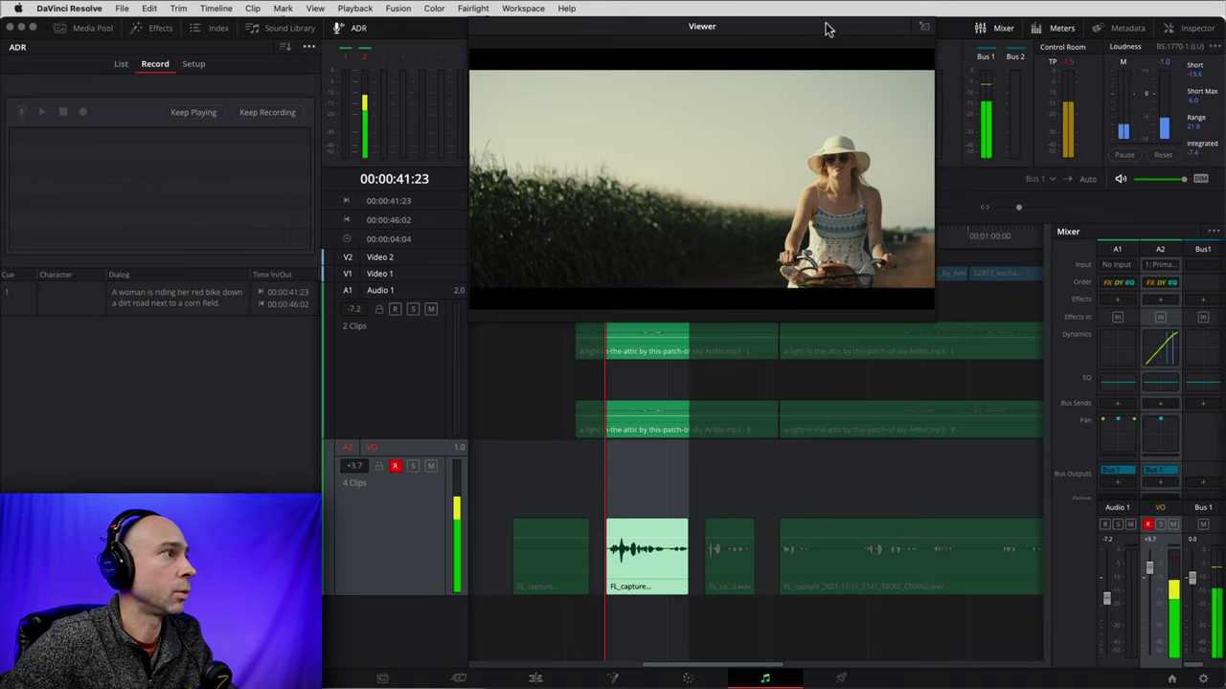
Record two takes of cue 1 onto the VO track and disarm the track
click(132, 299)
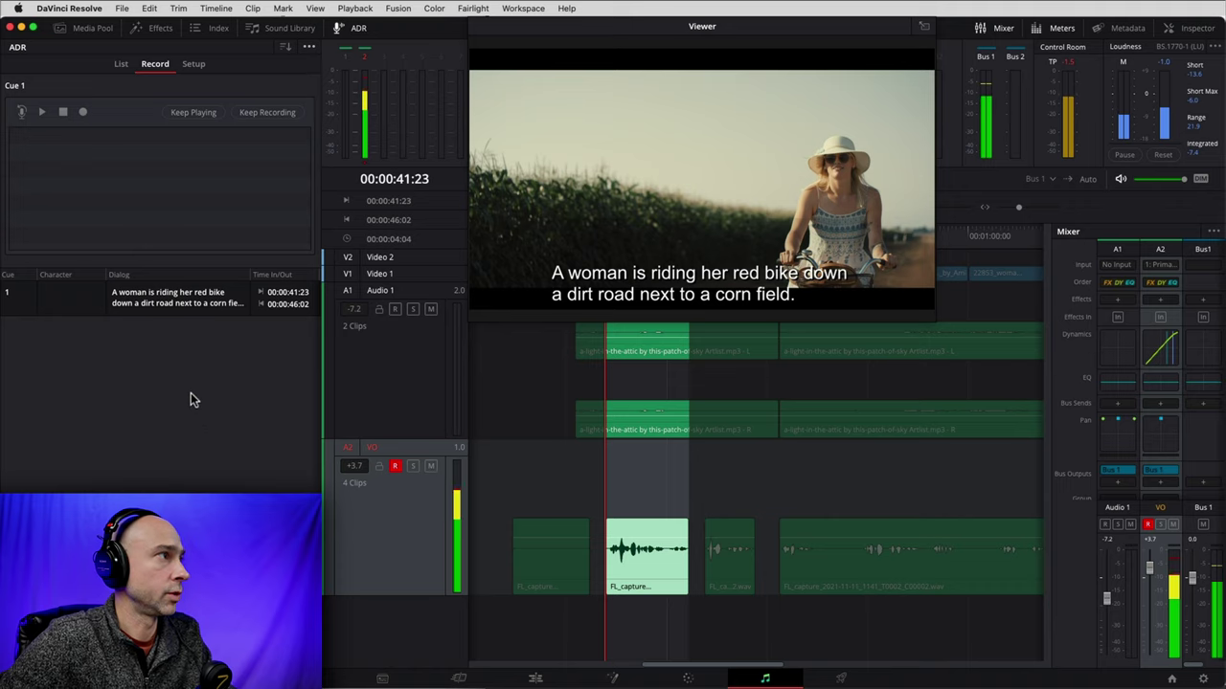
click(84, 113)
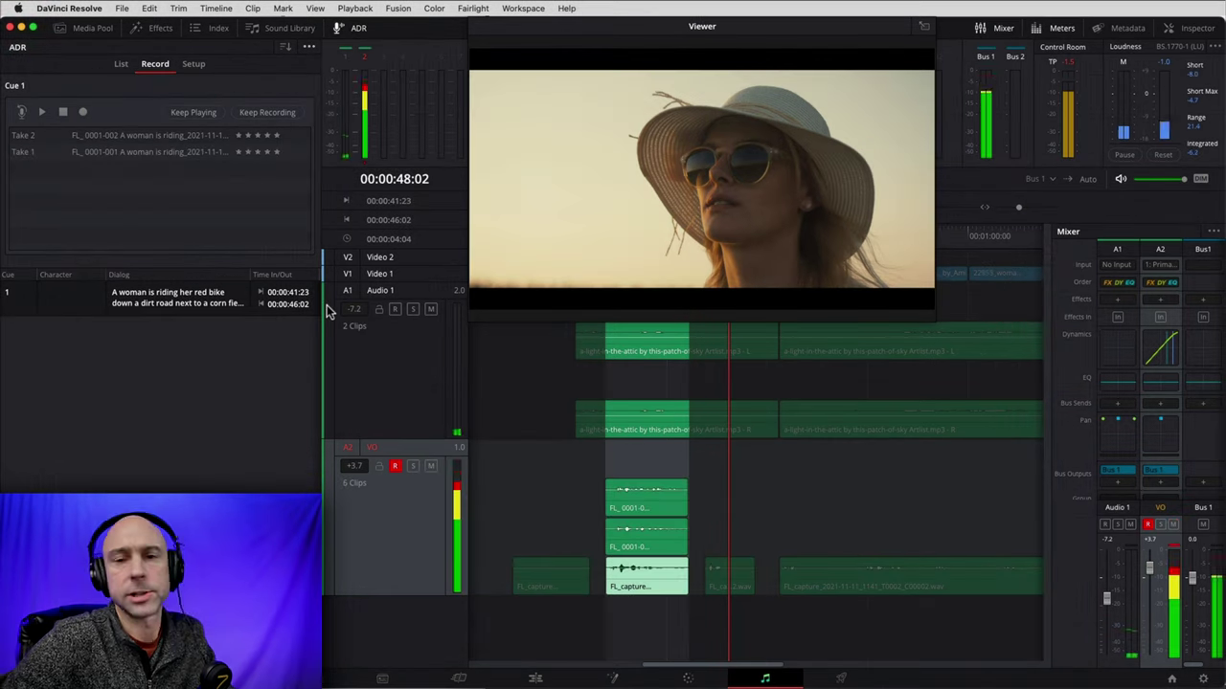
click(395, 467)
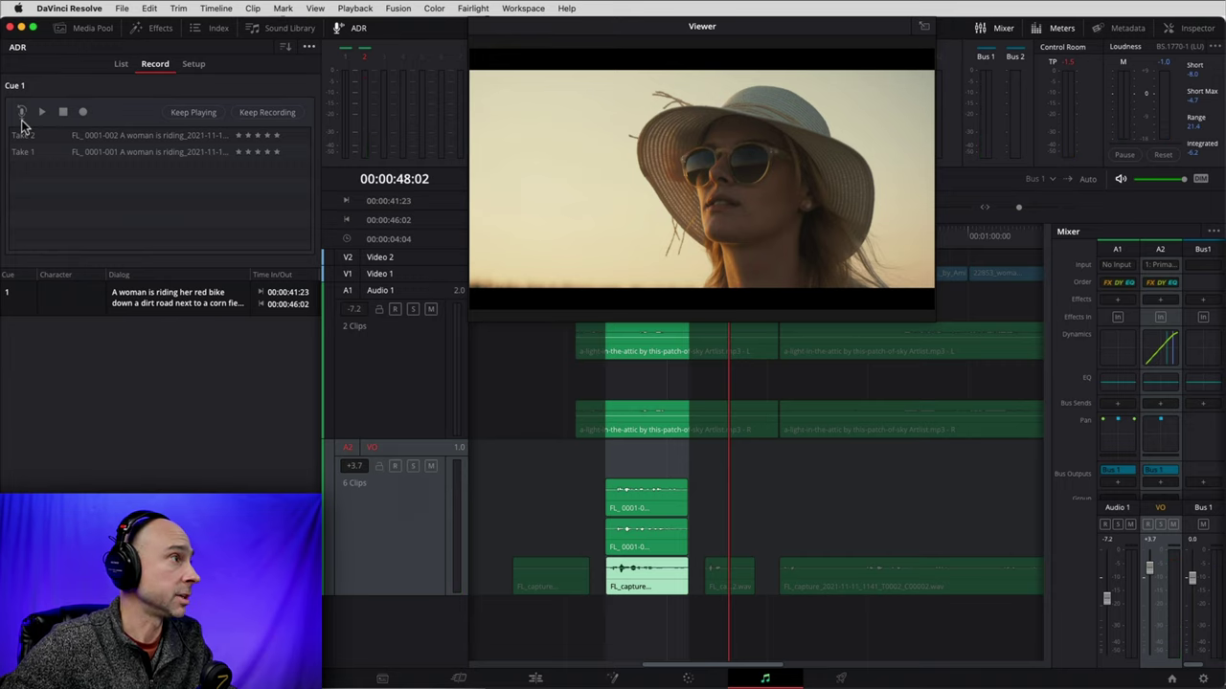
Select Take 2 of cue 1 in the take list and dock the floating viewer again
click(51, 151)
click(44, 136)
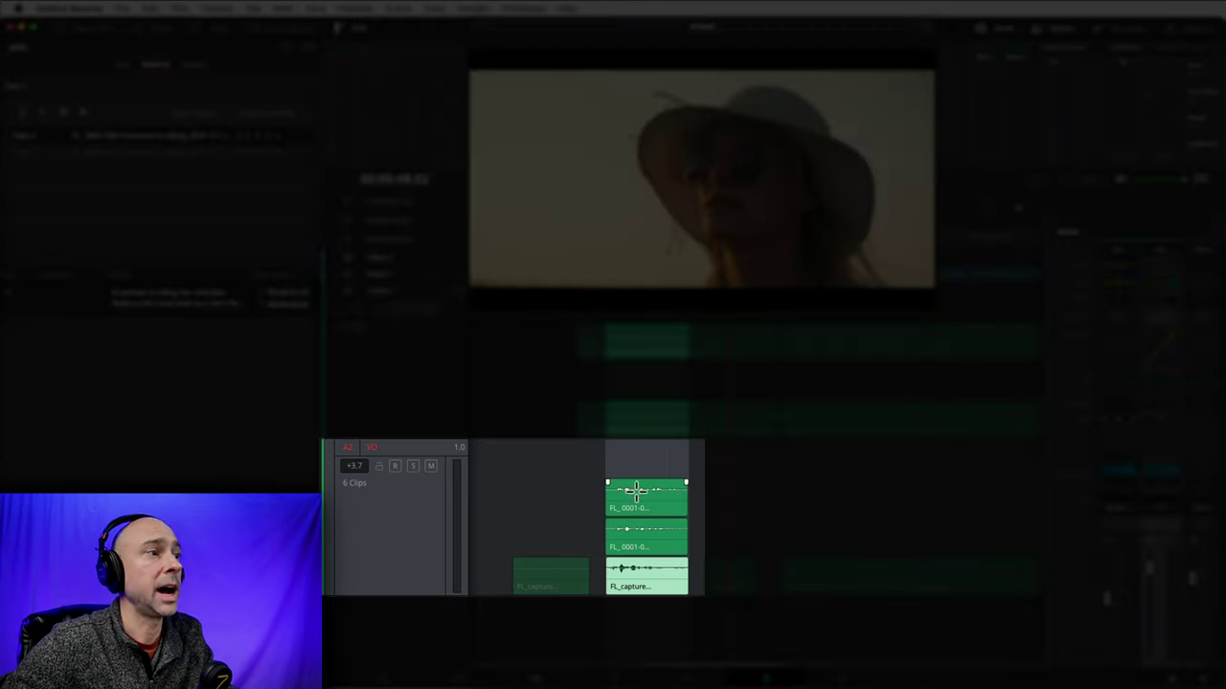
click(645, 498)
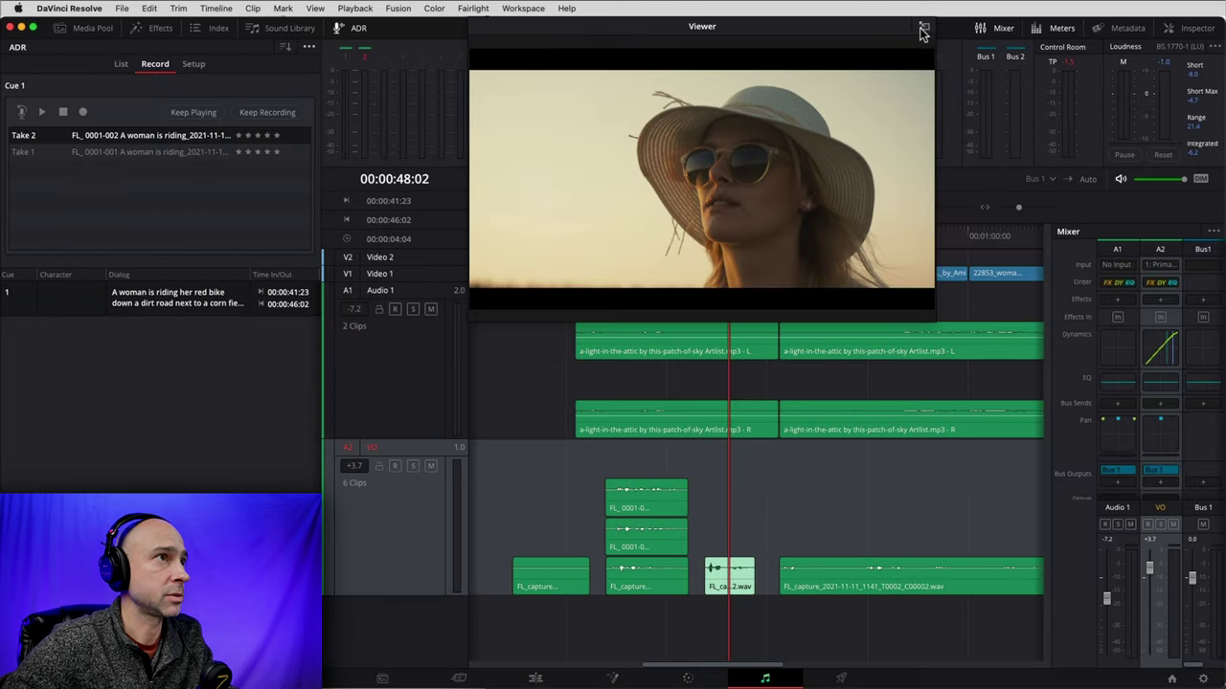
click(922, 31)
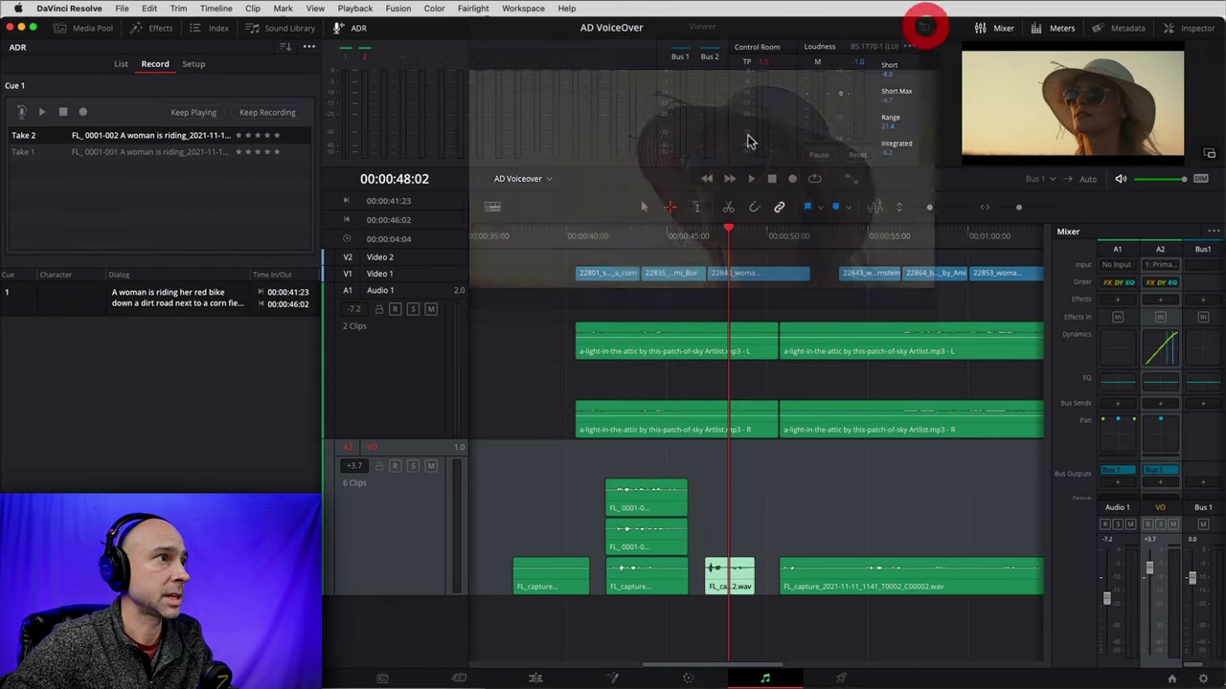
Play the timeline from shortly before the cue to hear the take on the top layer of the VO track
click(638, 514)
click(634, 506)
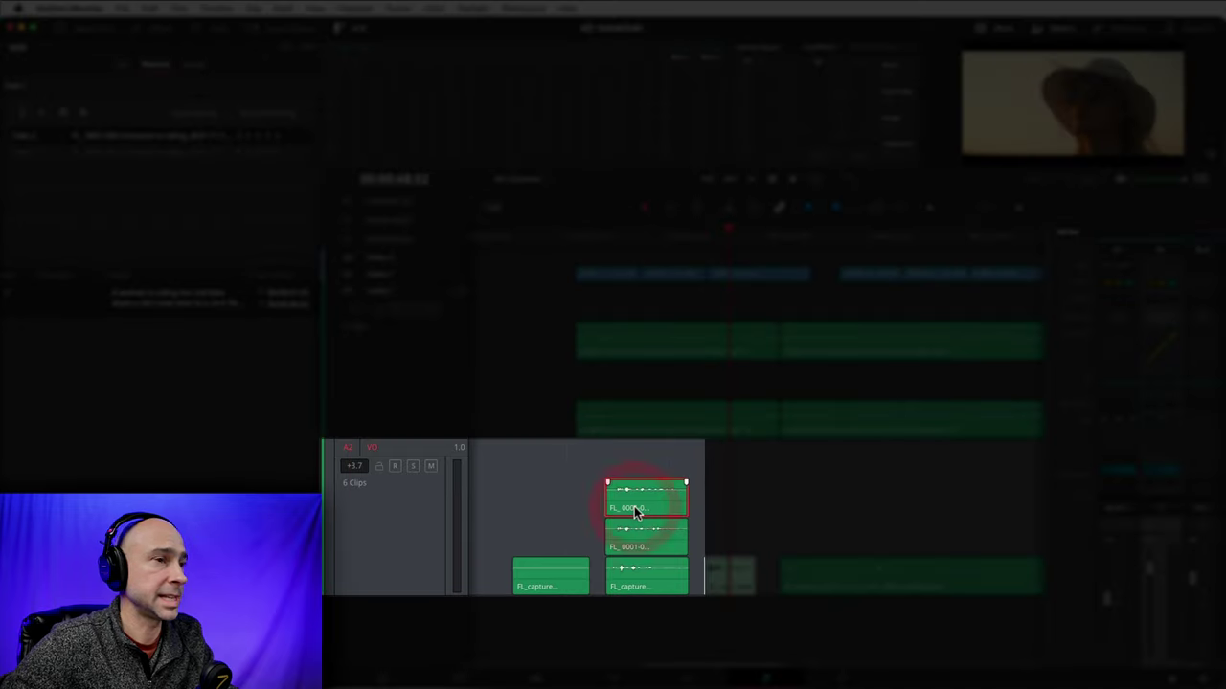
click(605, 231)
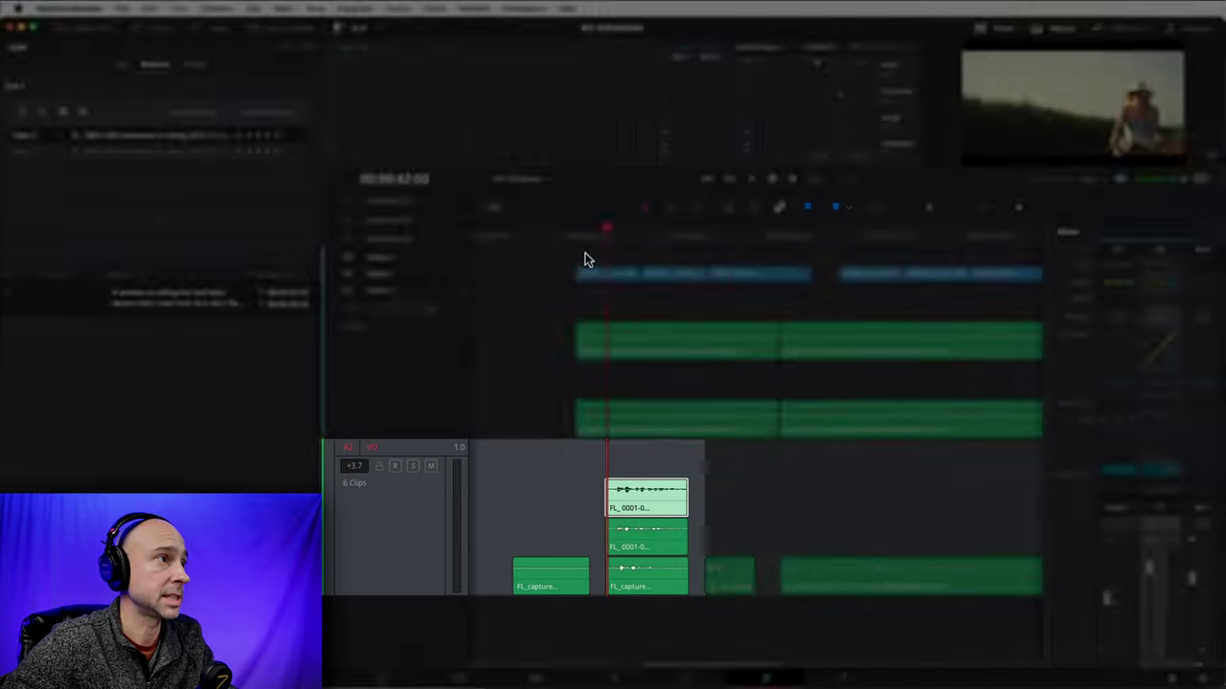
click(585, 253)
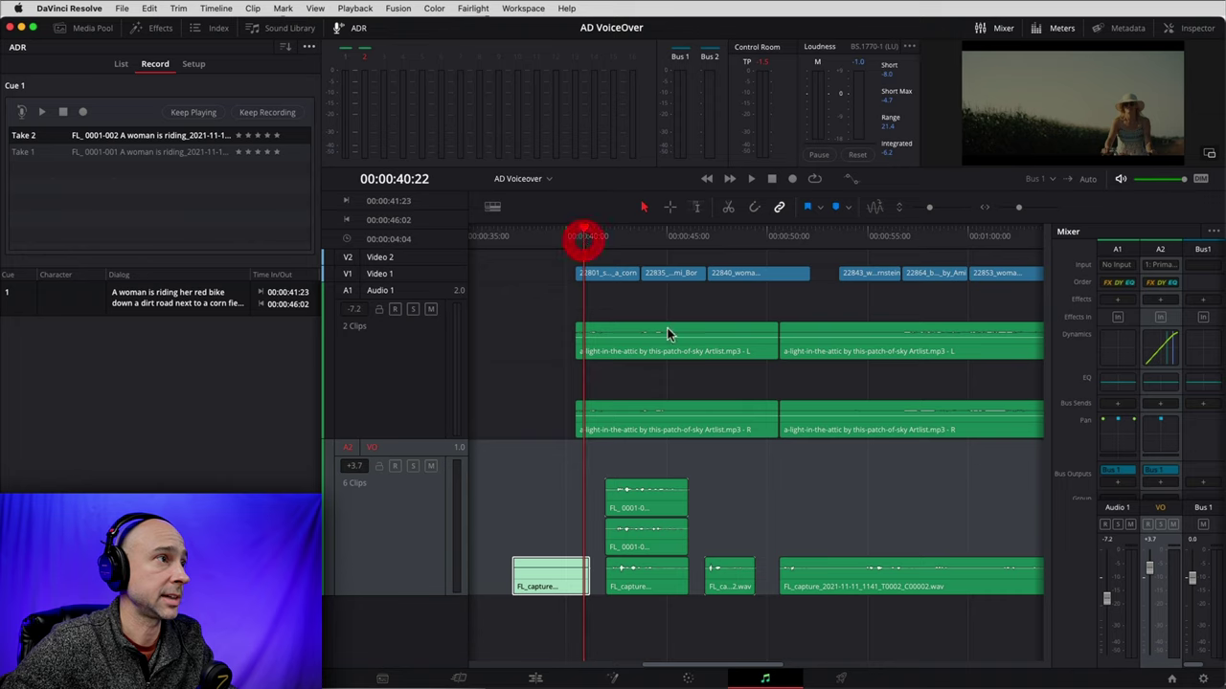
key(space)
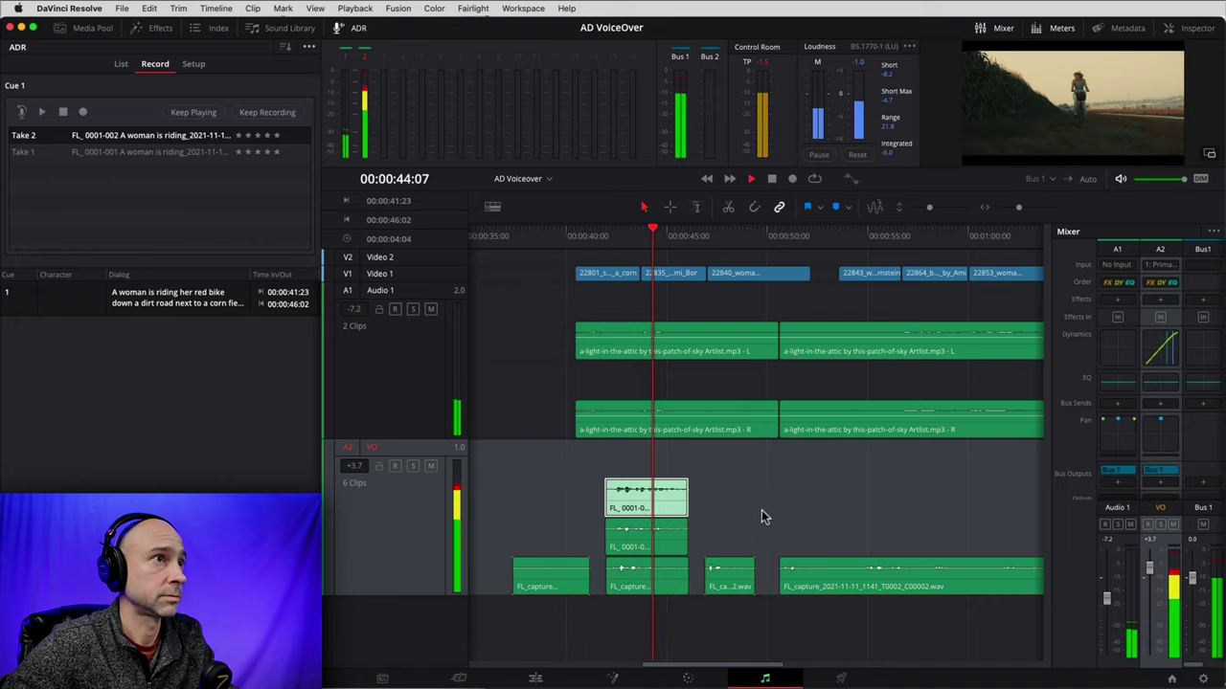
Move the original capture clip above both takes on the VO track, play it back and return it to the bottom layer
click(644, 582)
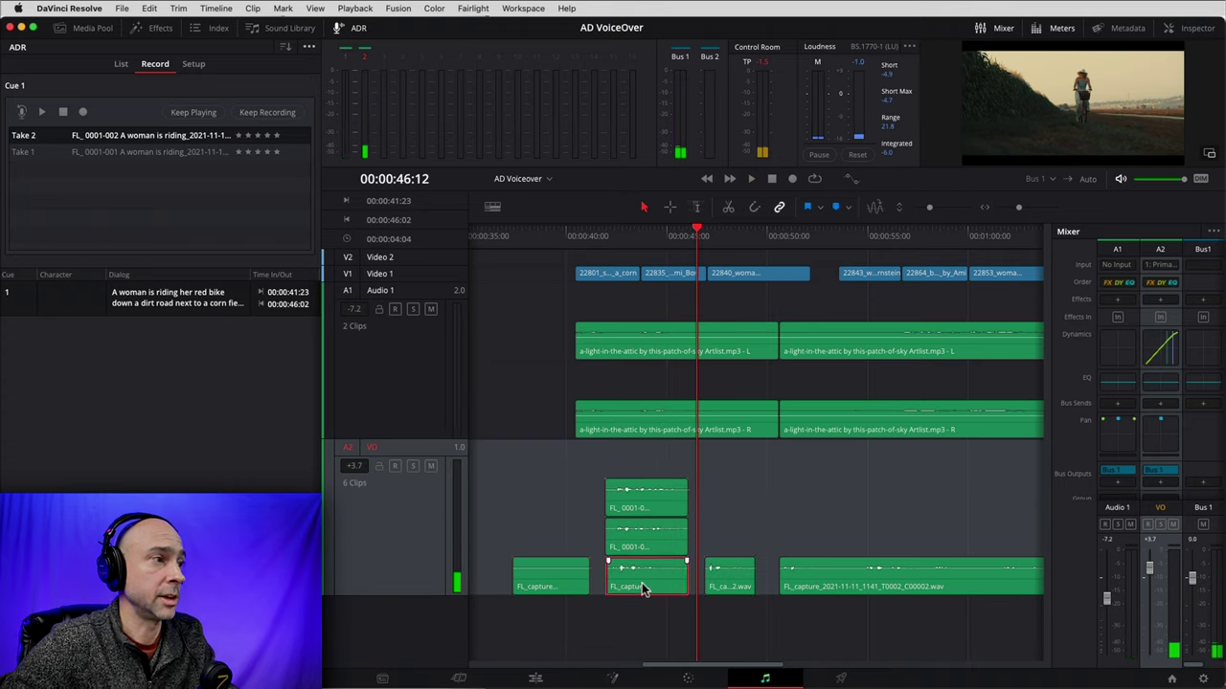
drag(642, 583, 639, 483)
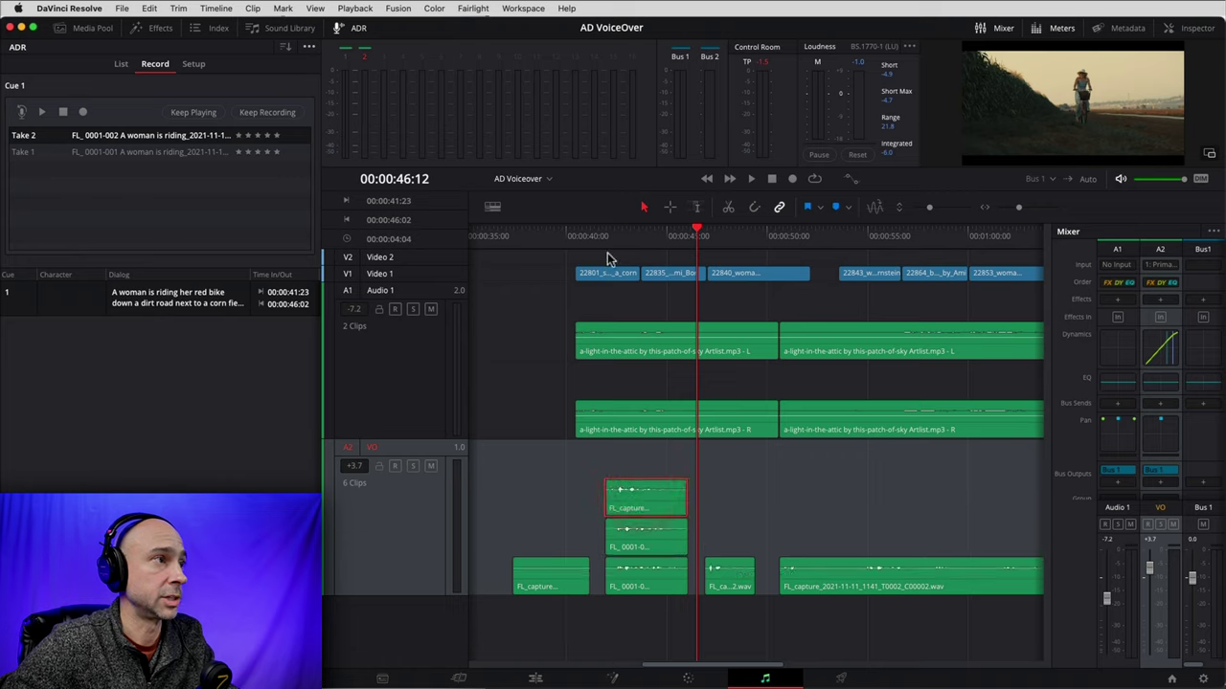
click(618, 240)
key(space)
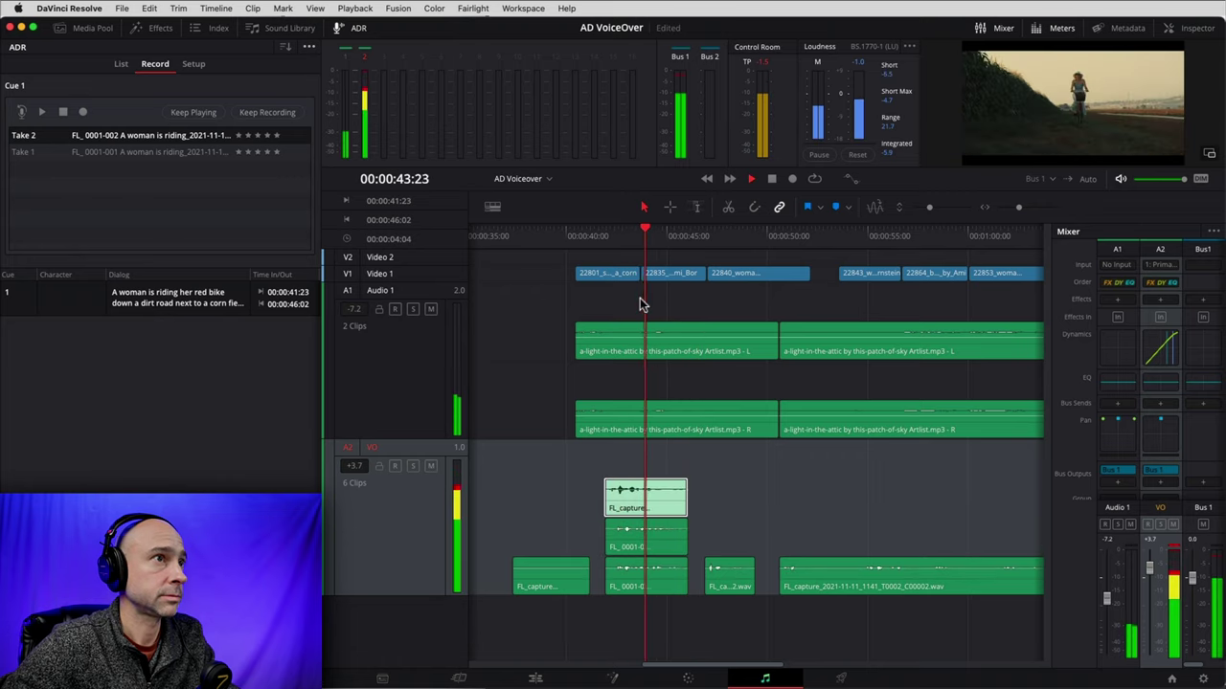
drag(669, 502, 654, 579)
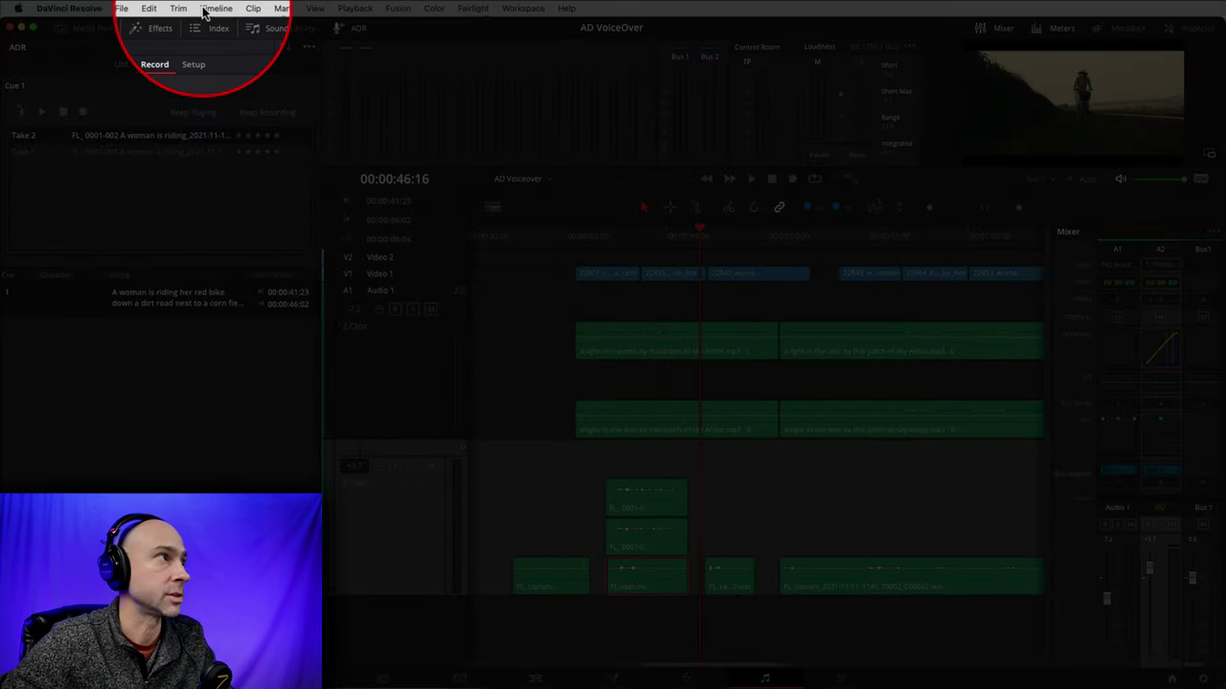
Check the timeline's audio layer options
click(204, 11)
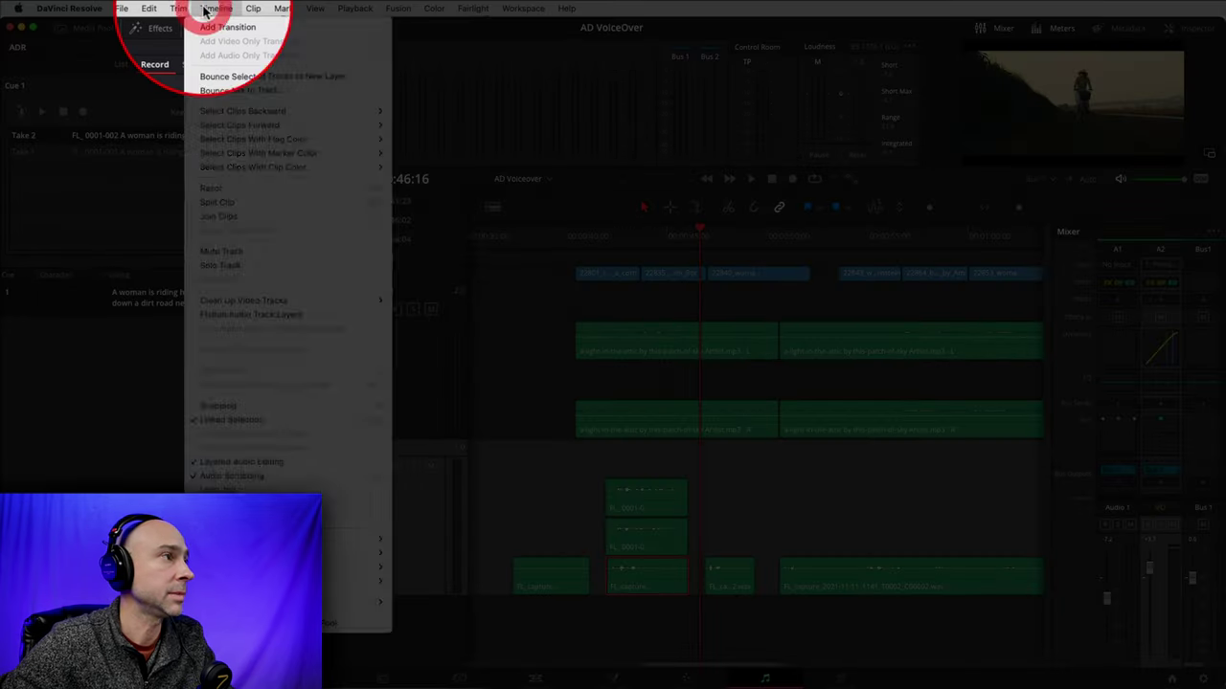